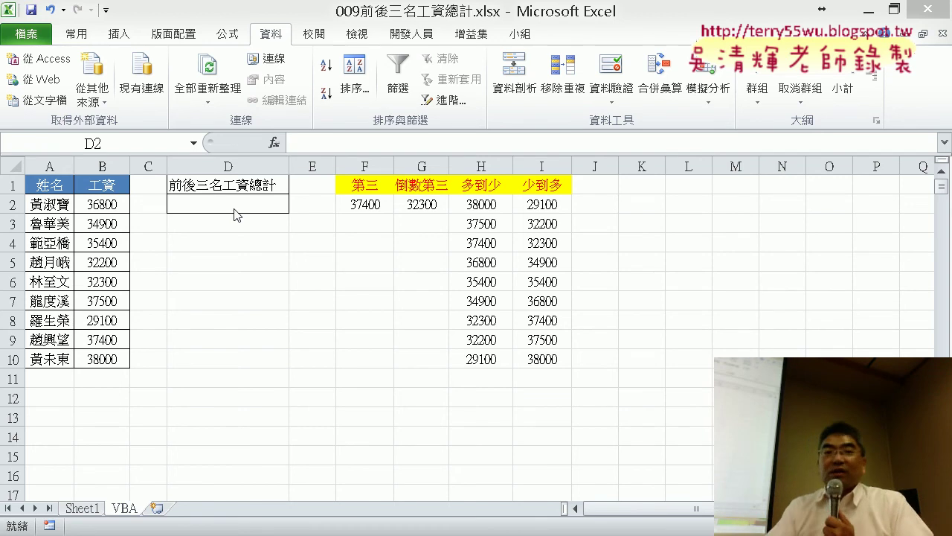
Step: Show the 開發人員 (Developer) tools for the 009前後三名工資總計 salary workbook
click(416, 35)
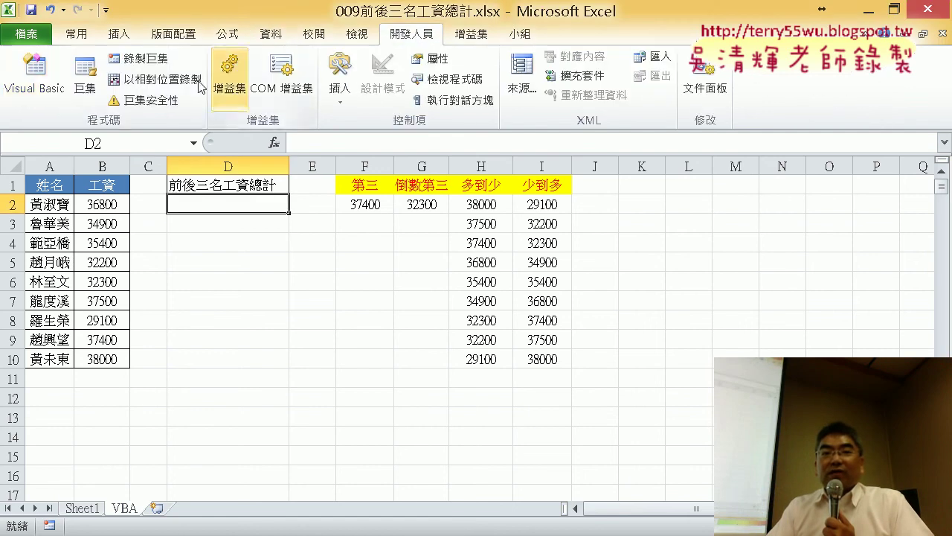
Step: Copy the whole 苗栗和宜蘭的總人數 procedure from the 011 workbook's Module1 in the VBA editor
click(53, 92)
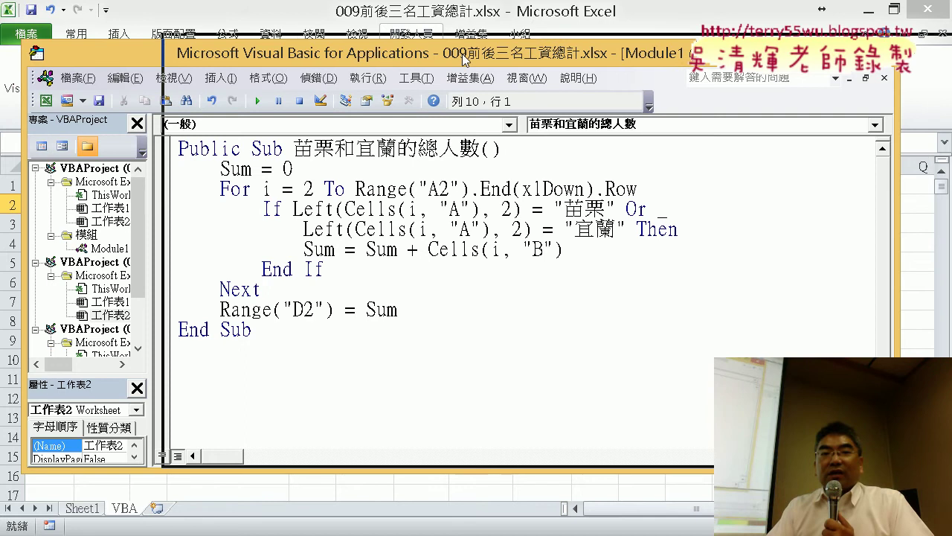
drag(383, 64, 524, 58)
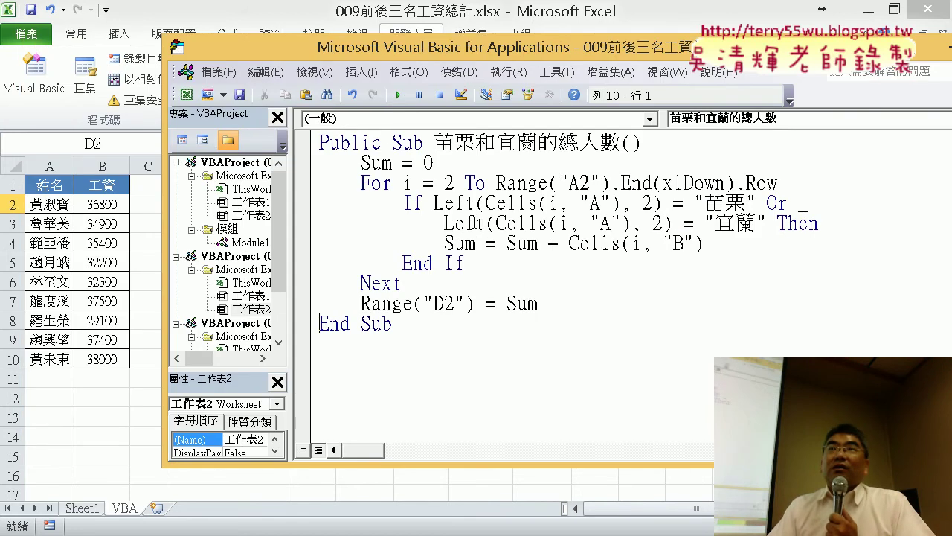
drag(438, 318, 320, 143)
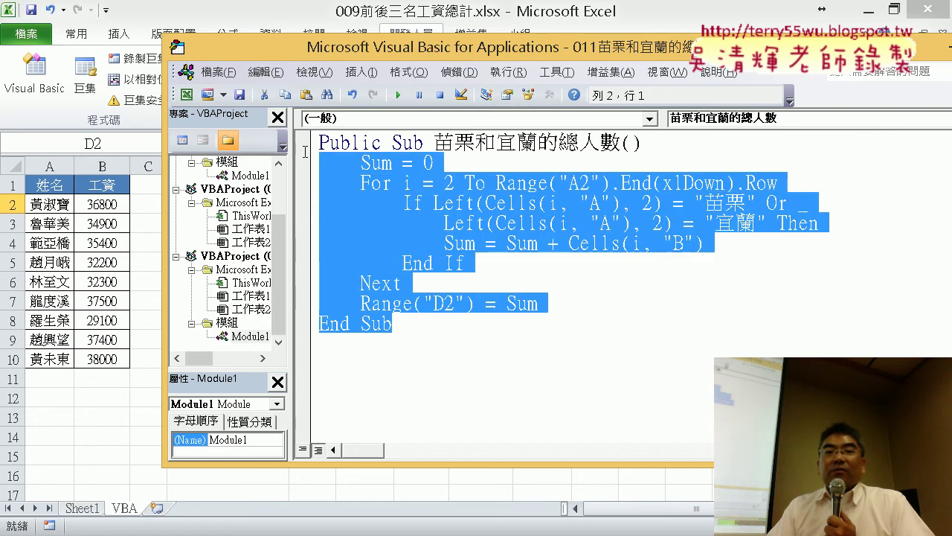
right_click(376, 206)
click(408, 239)
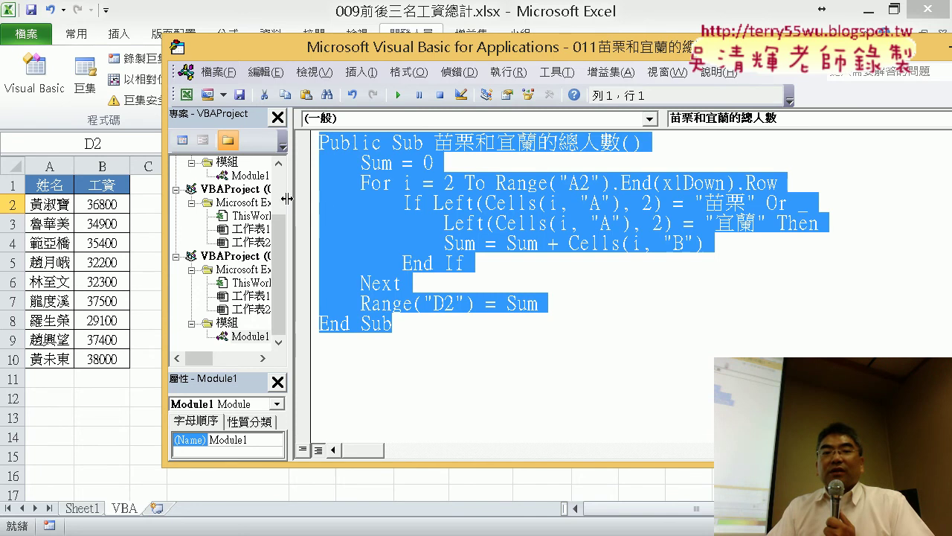
Step: Widen the project pane and bring up the options for the 009 workbook's VBAProject
drag(296, 206, 431, 203)
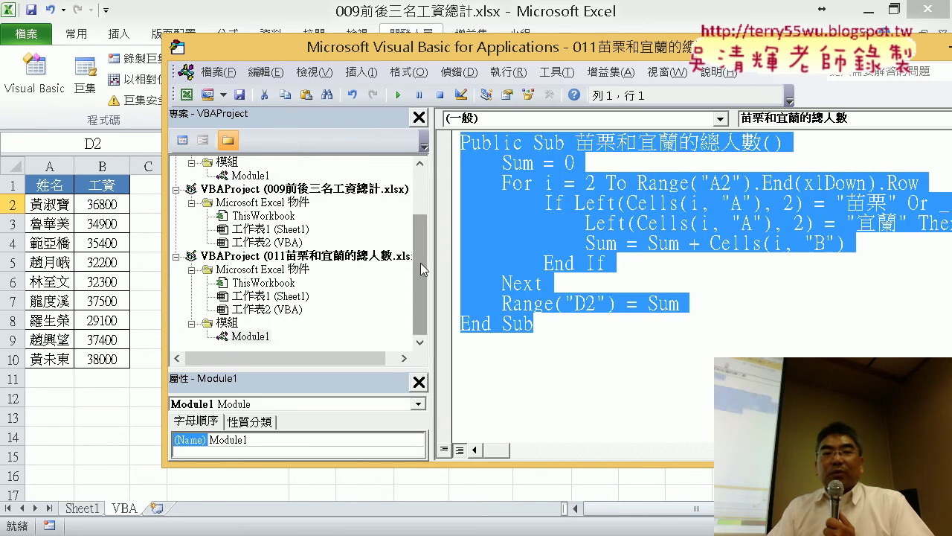
mouse_move(420, 263)
mouse_down()
mouse_move(423, 228)
mouse_move(424, 238)
mouse_up()
click(281, 204)
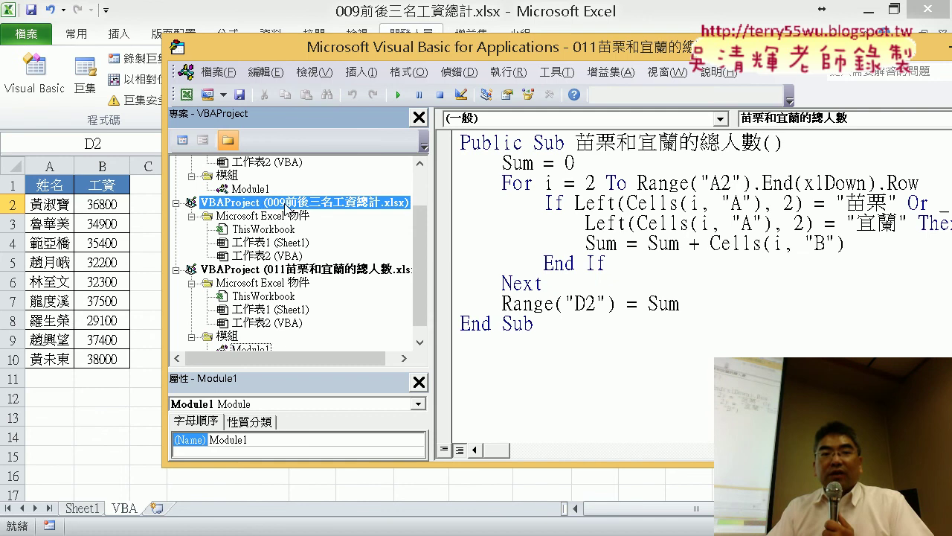
right_click(265, 204)
Step: Insert a new module into the 009 project and paste the copied macro into it
mouse_move(326, 282)
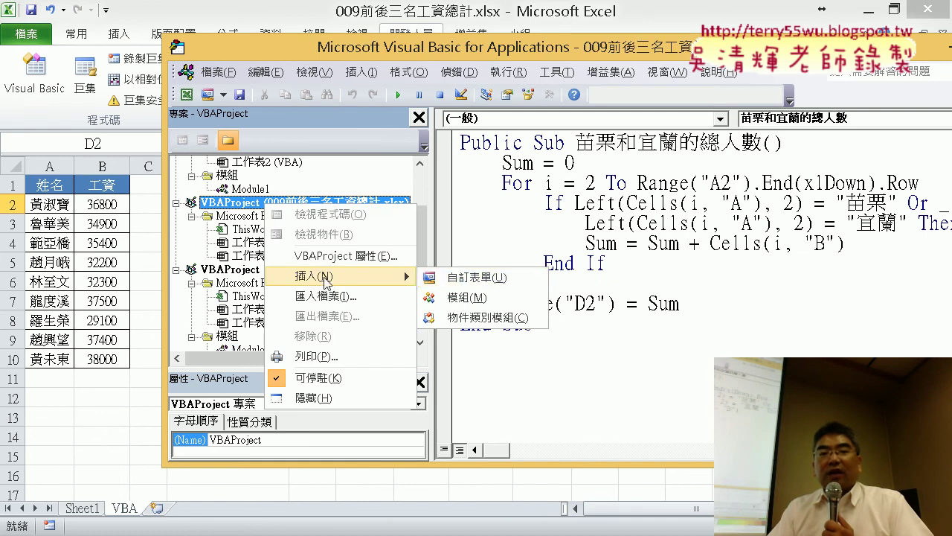
click(467, 297)
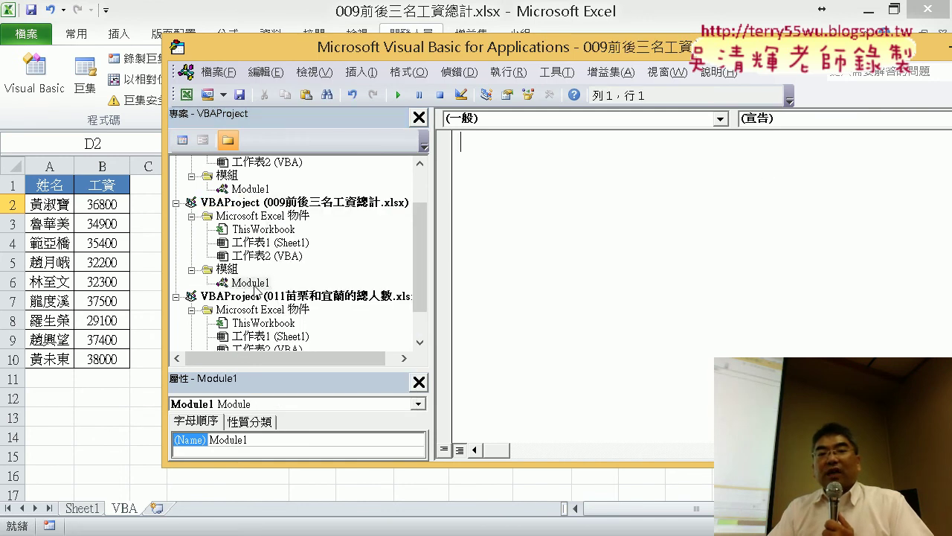
right_click(542, 206)
click(570, 253)
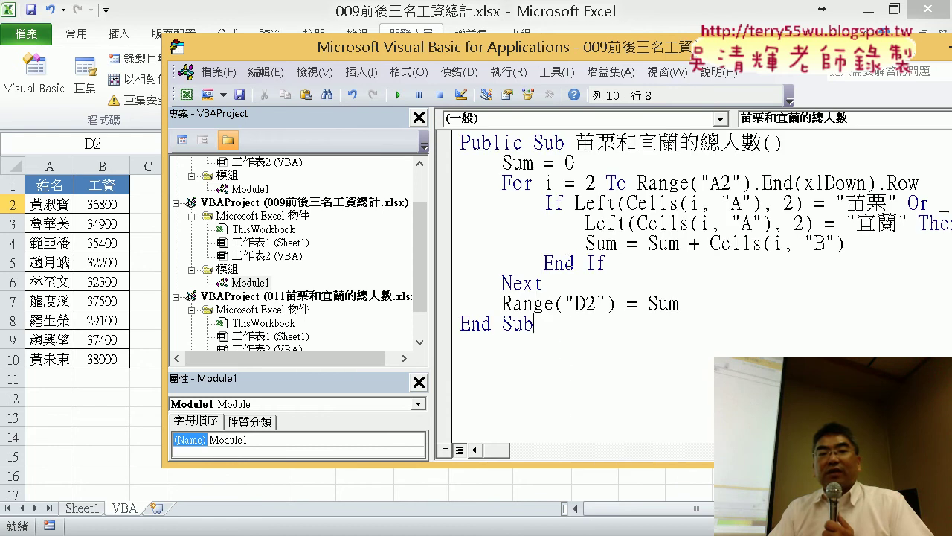
Step: Rename the Sub from 苗栗和宜蘭的總人數 to 前後三名工資總計, copied from cell D1's title
drag(575, 142, 762, 142)
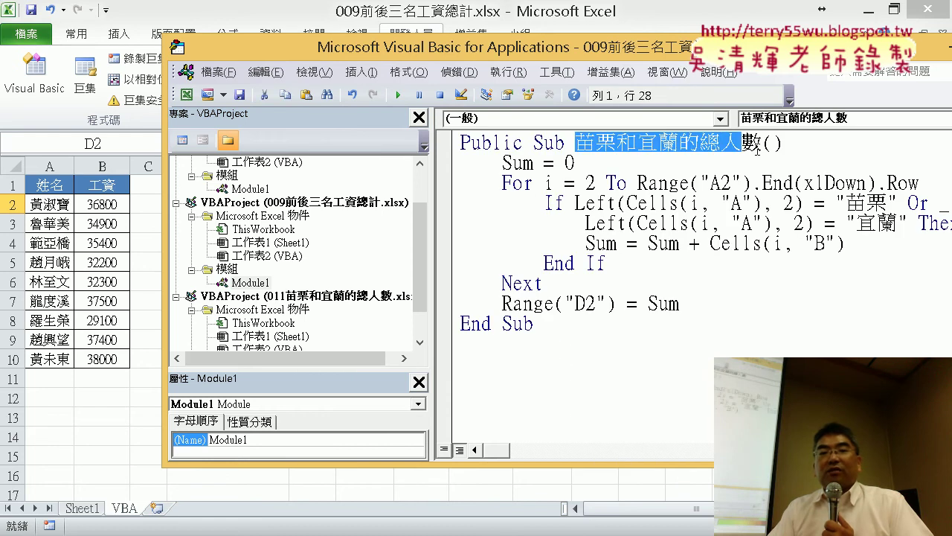
click(148, 224)
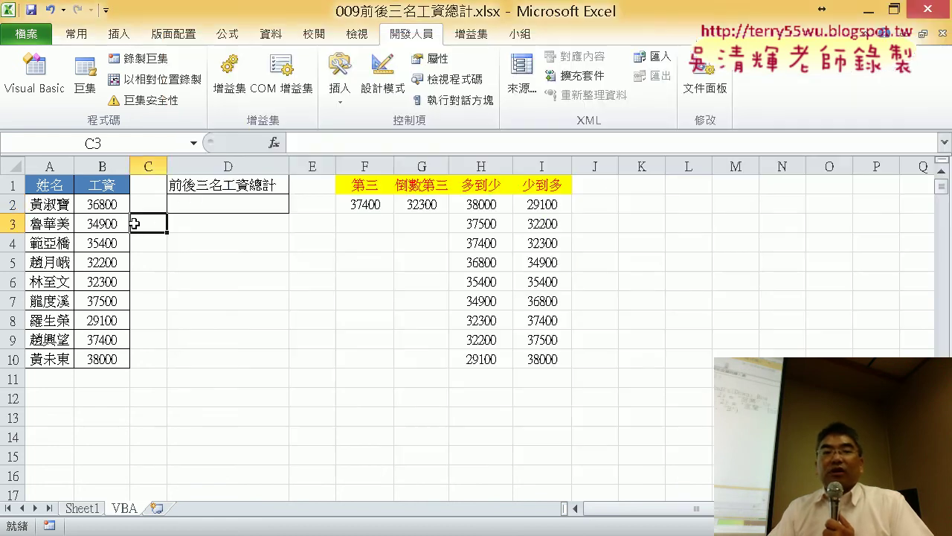
click(236, 184)
drag(424, 142, 296, 143)
right_click(355, 142)
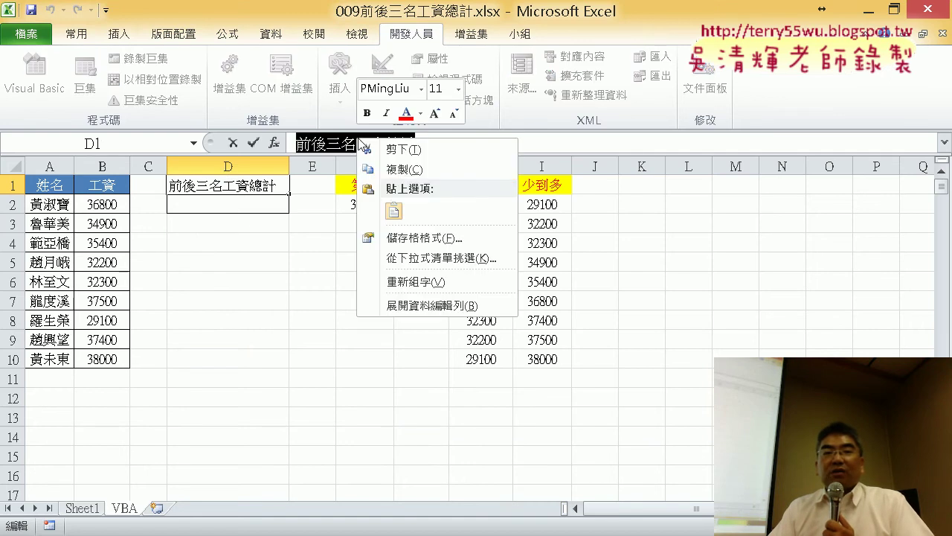
click(402, 173)
click(235, 146)
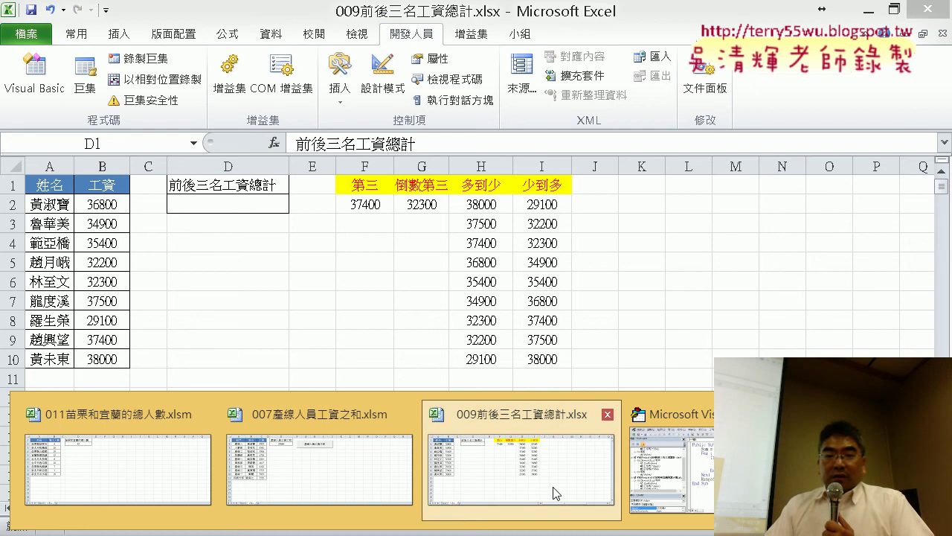
click(677, 414)
right_click(624, 142)
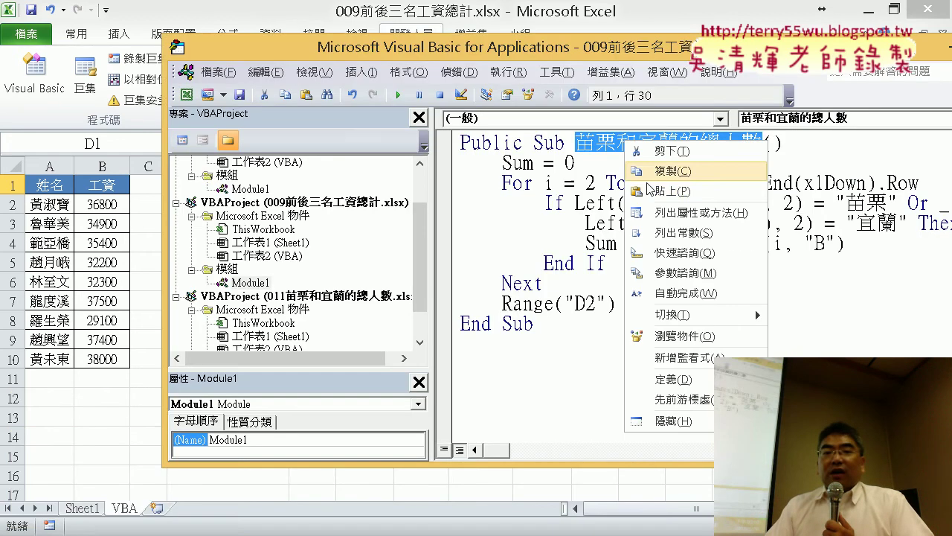
click(646, 187)
drag(525, 46, 613, 32)
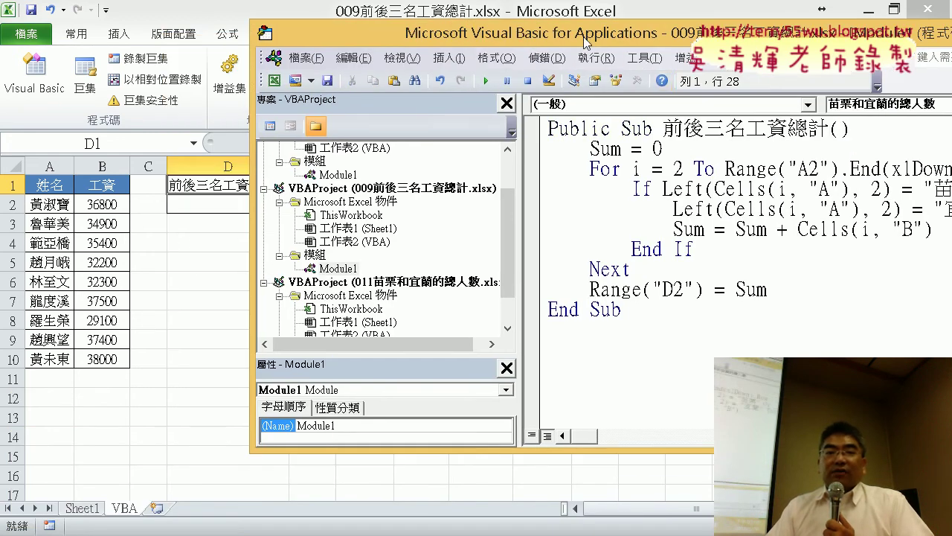
drag(663, 149, 590, 147)
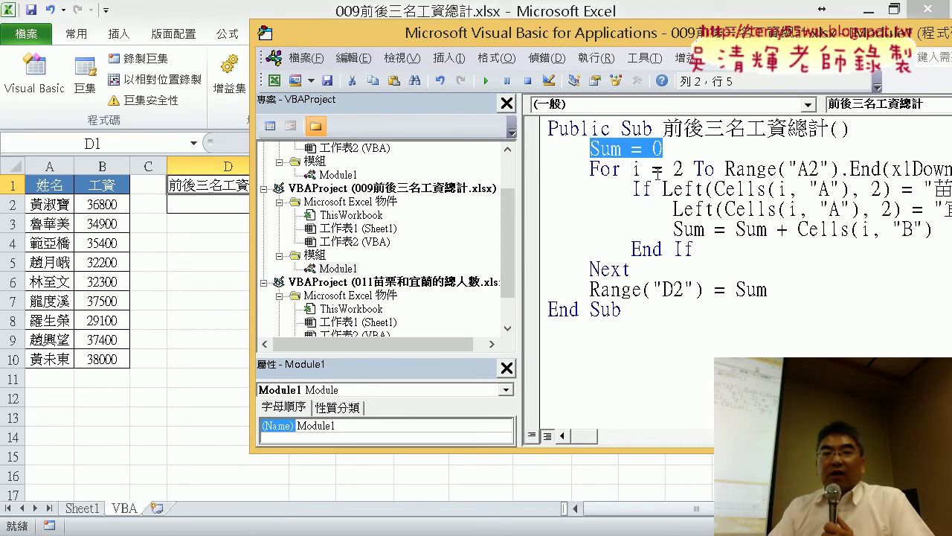
click(685, 165)
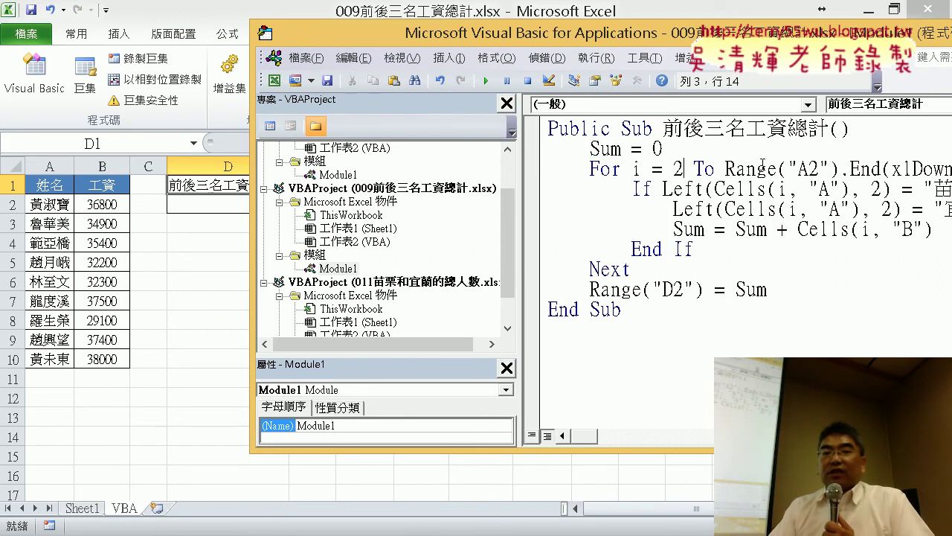
drag(521, 32, 417, 45)
click(651, 183)
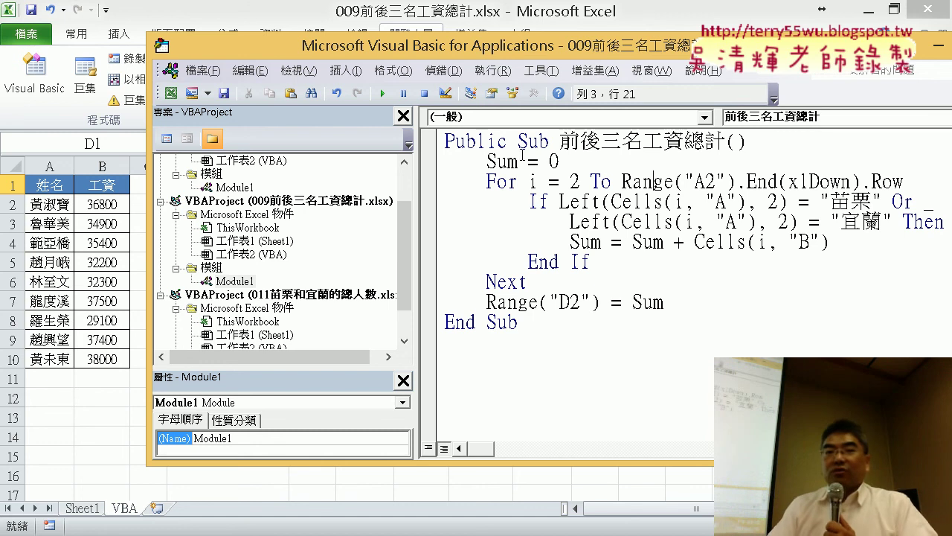
drag(523, 50, 473, 49)
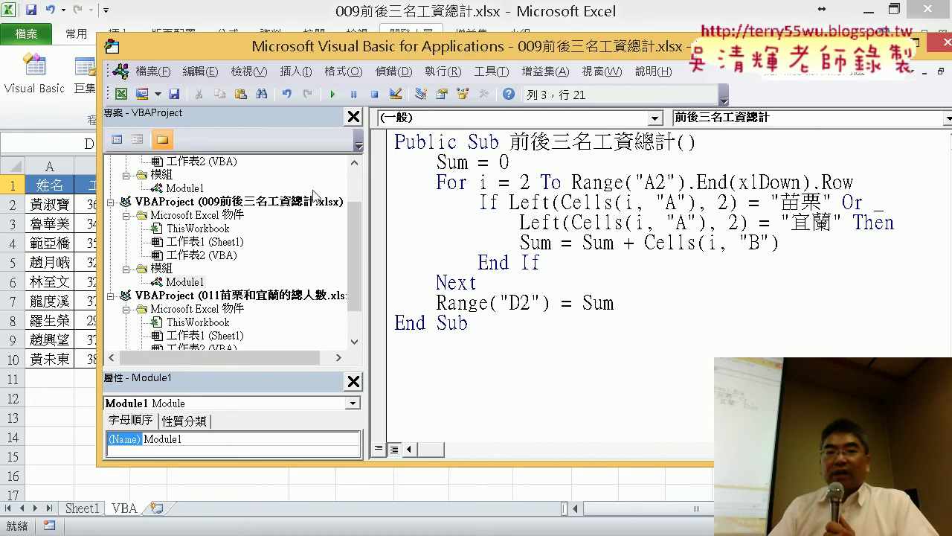
Step: Change the first condition's column letter from A to B, undoing an accidental deletion
drag(354, 208, 195, 208)
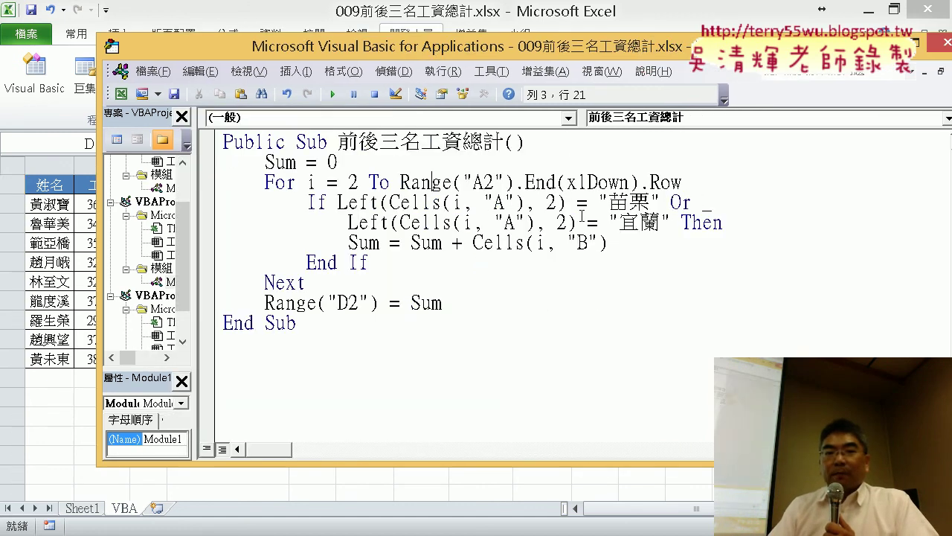
double_click(500, 201)
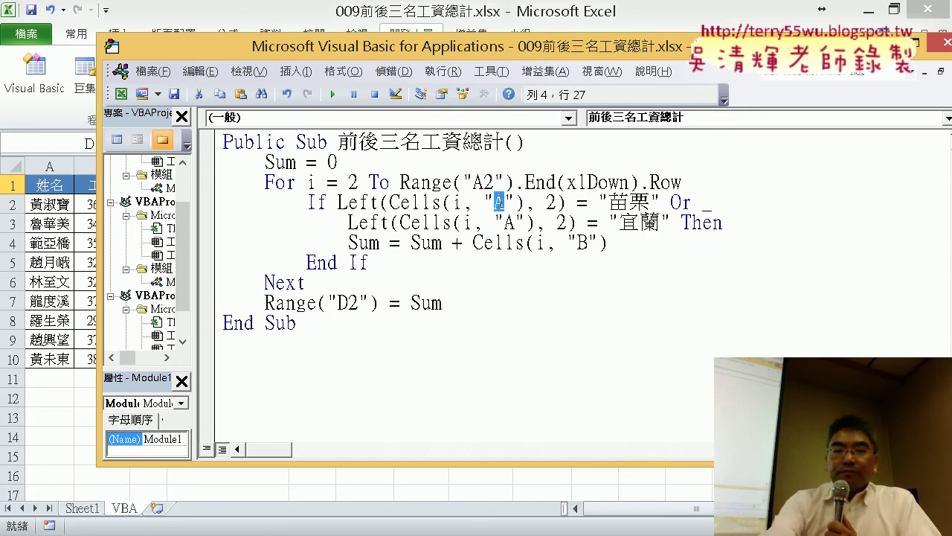
key(ctrl+shift+End)
text(AB)
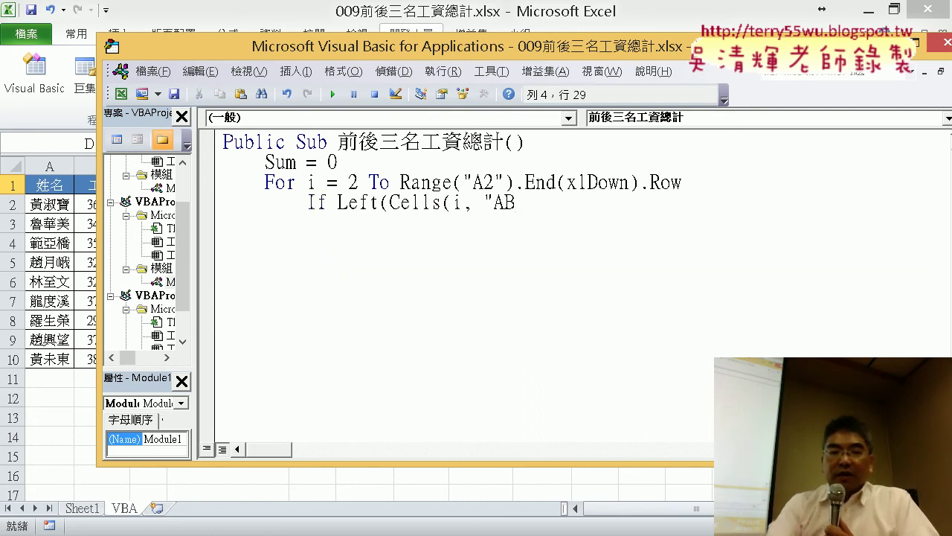
key(ctrl+z)
click(500, 203)
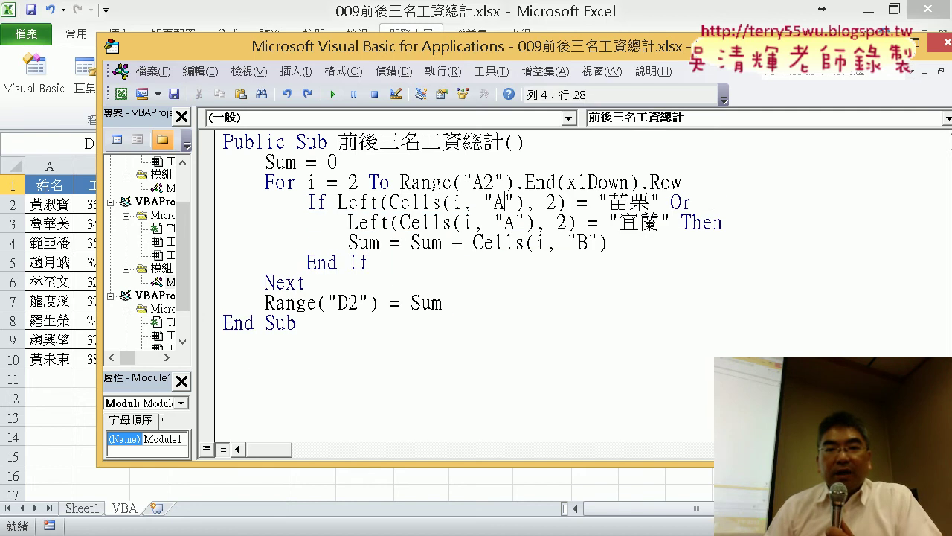
double_click(496, 203)
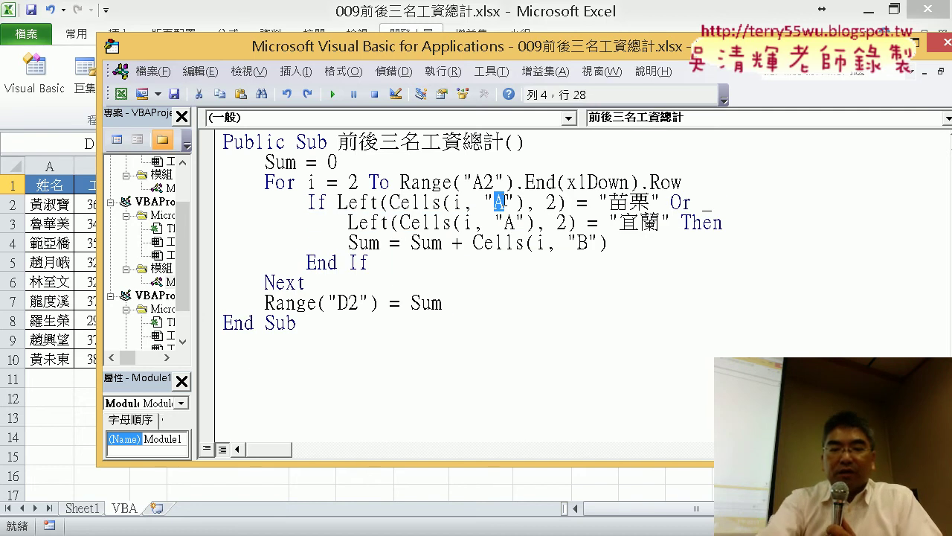
text(B)
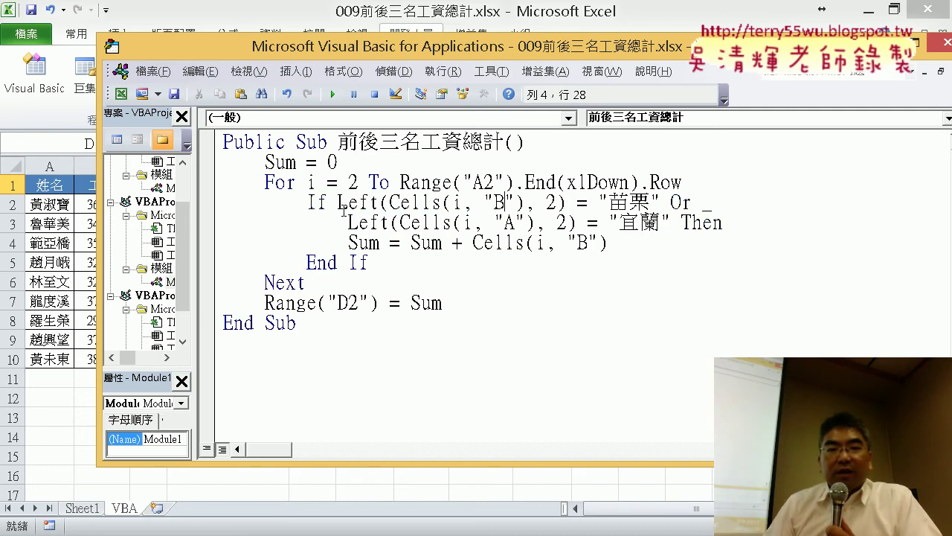
Step: Delete "Left(" and the 苗栗 comparison so the condition reads If Cells(i, "B") Or
drag(338, 202, 389, 203)
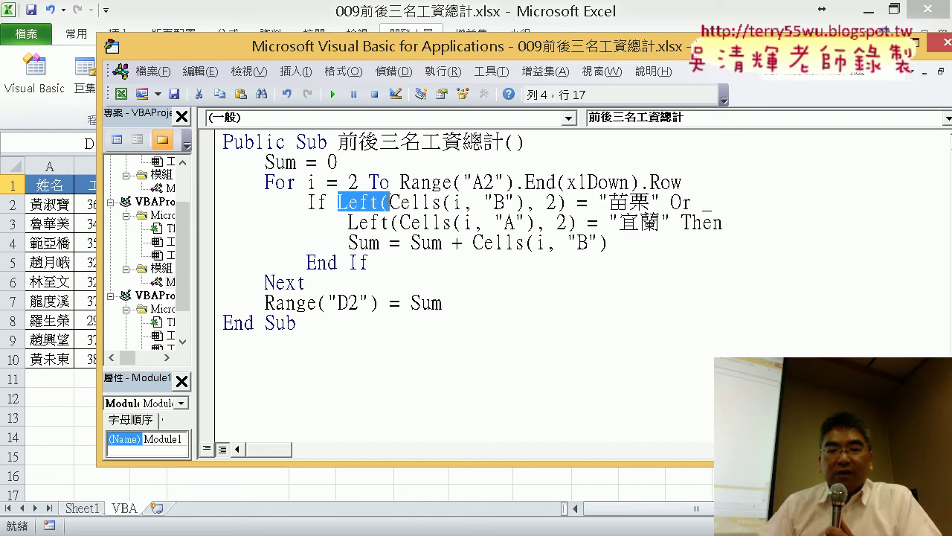
key(Delete)
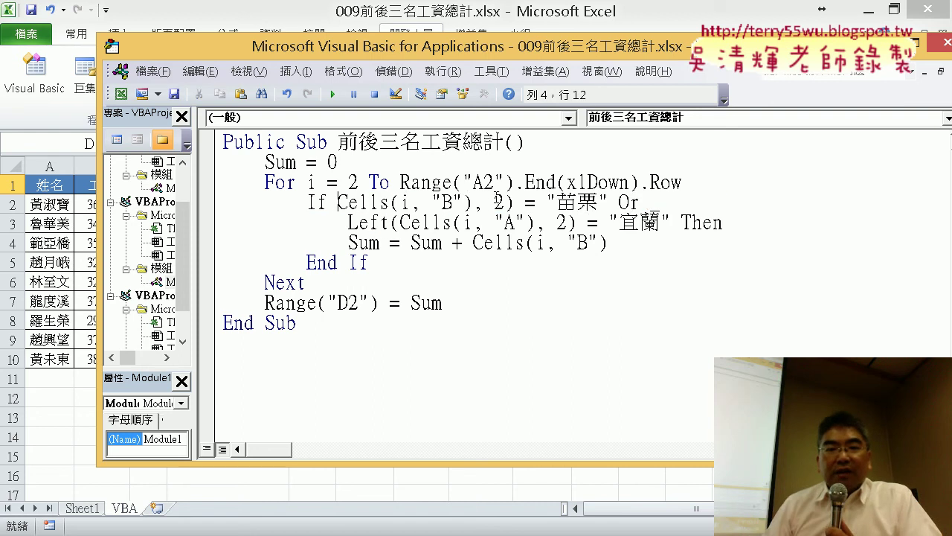
drag(474, 203, 609, 202)
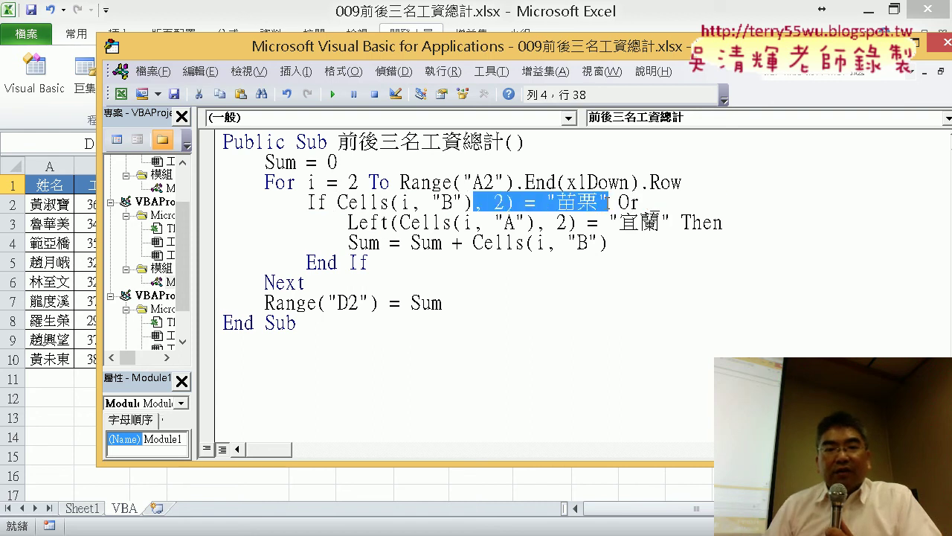
key(Delete)
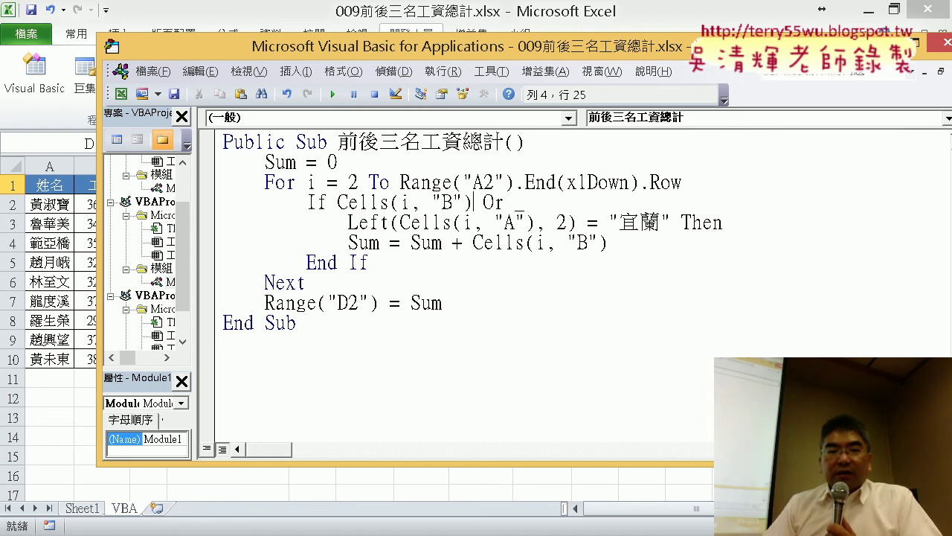
drag(430, 50, 503, 56)
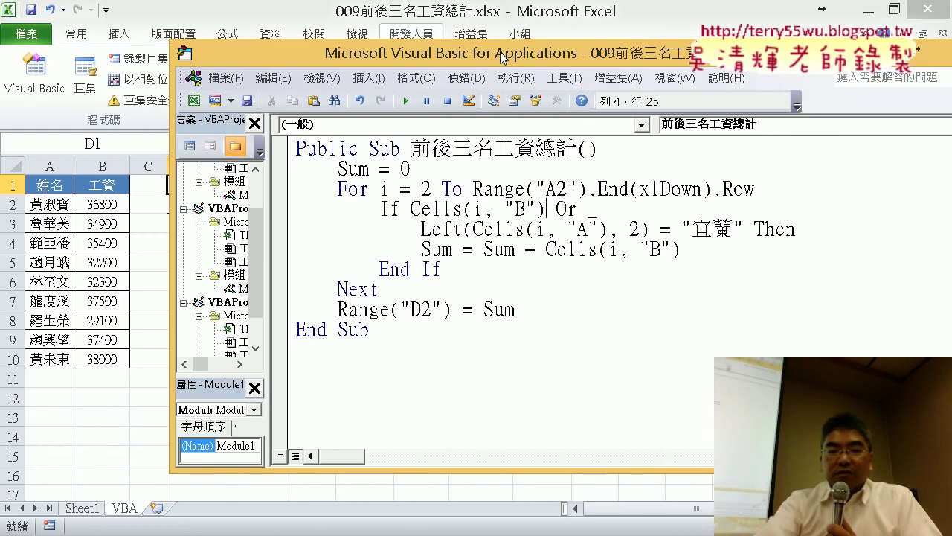
Step: Extend the condition to Cells(i, "B")>=application.WorksheetFunction. and begin typing .l for Large
text(>)
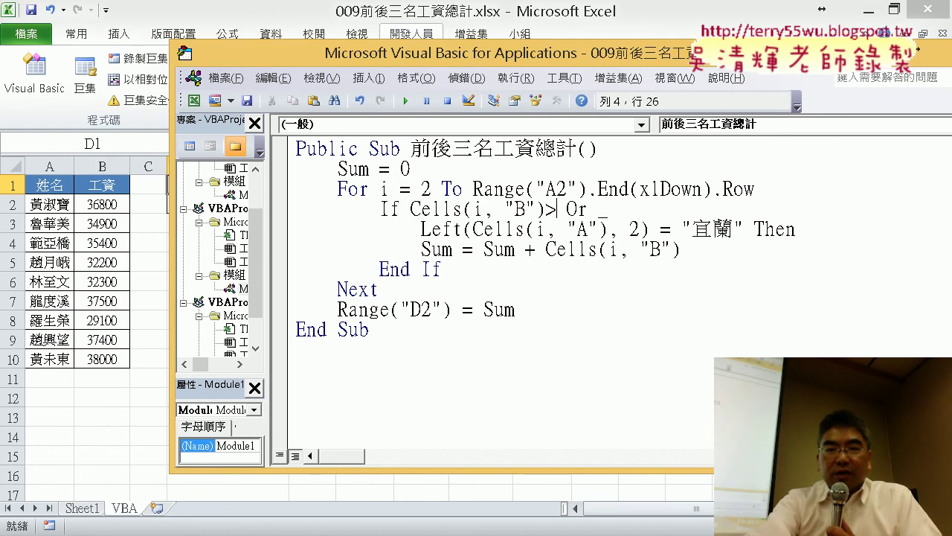
text(=)
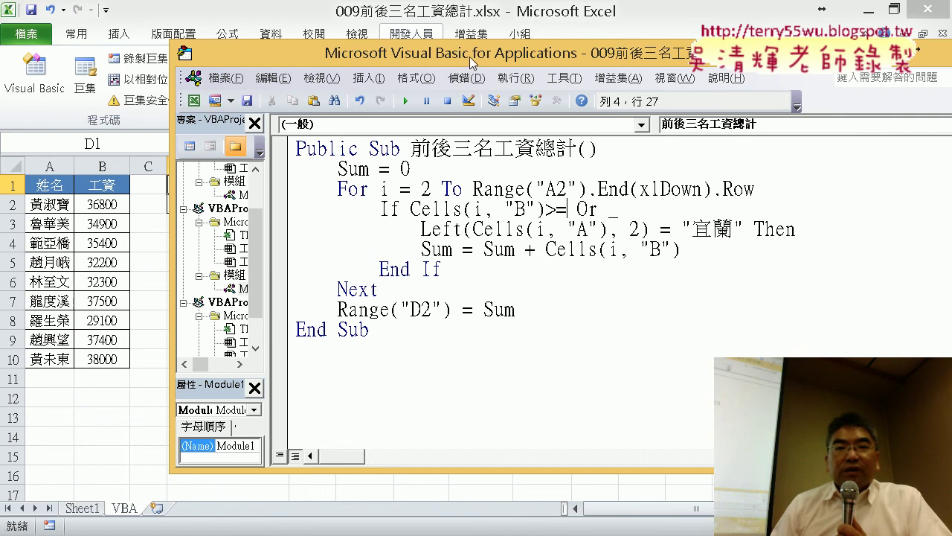
drag(469, 57, 425, 201)
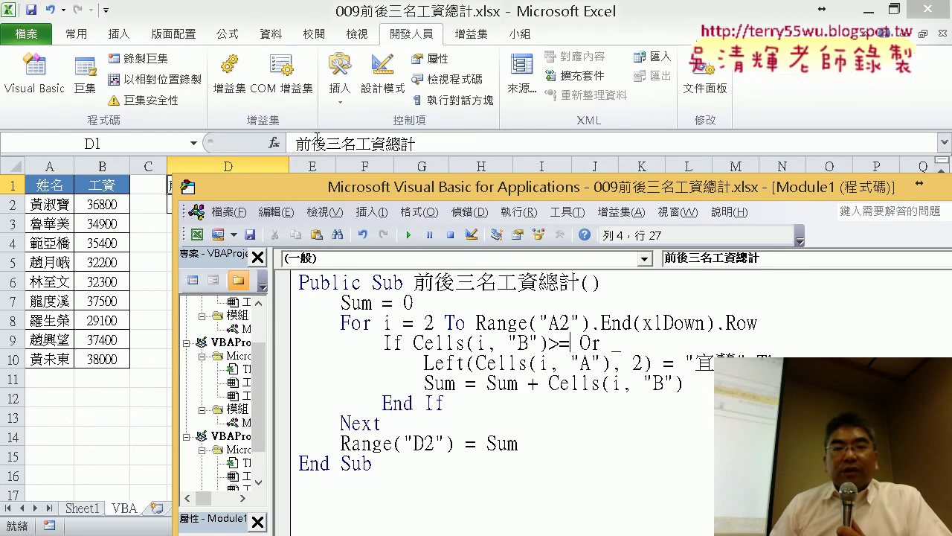
drag(406, 195, 354, 96)
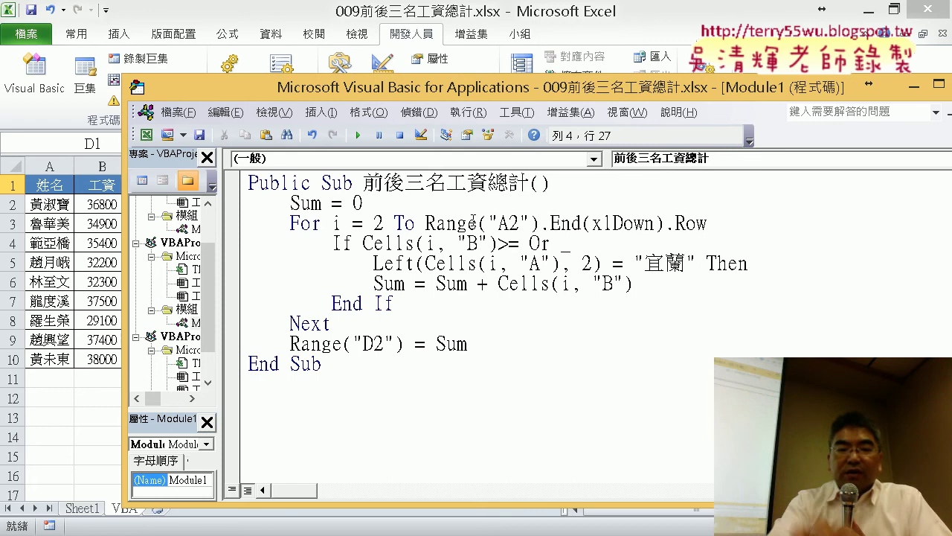
text(a)
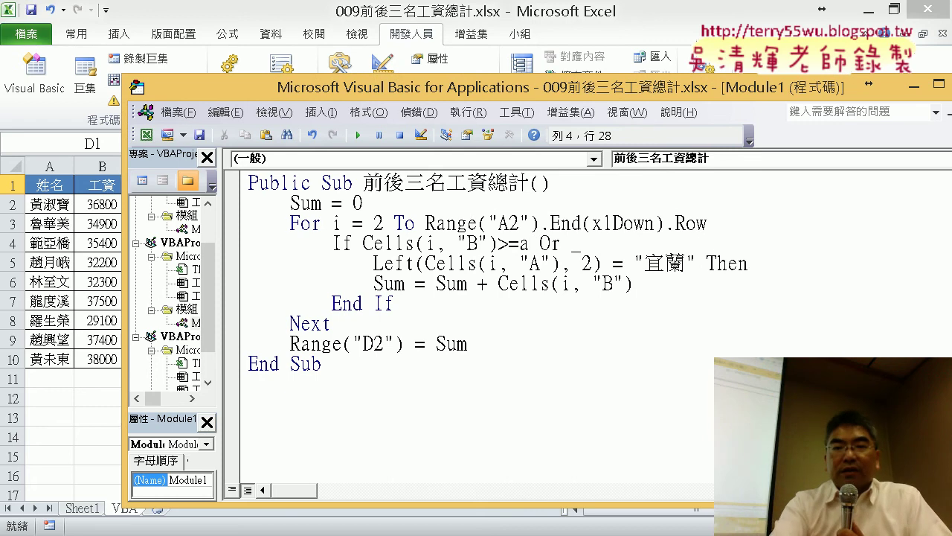
text(ppl)
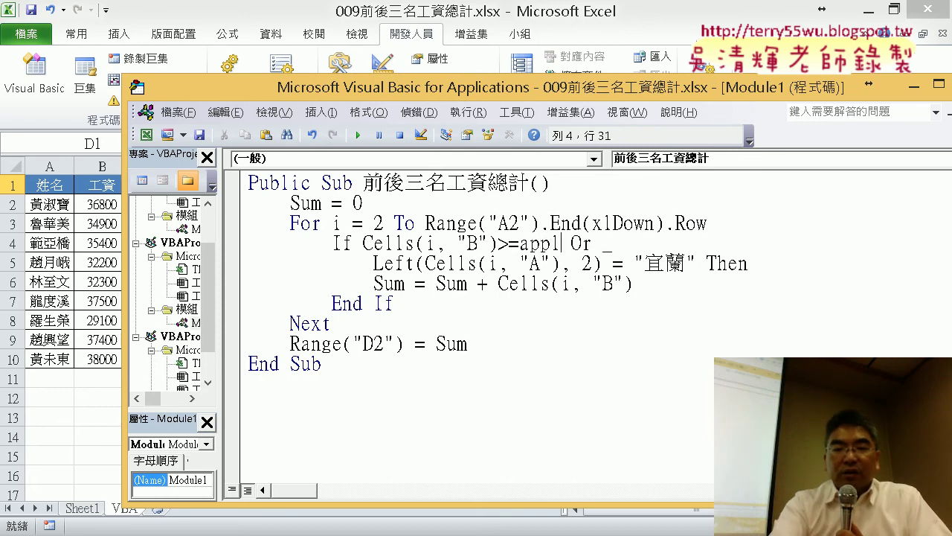
text(ica)
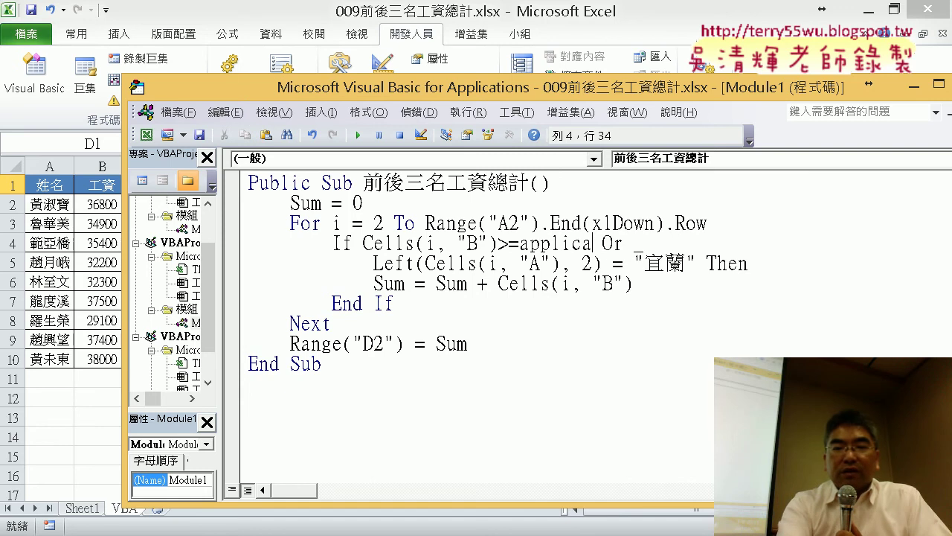
text(tio)
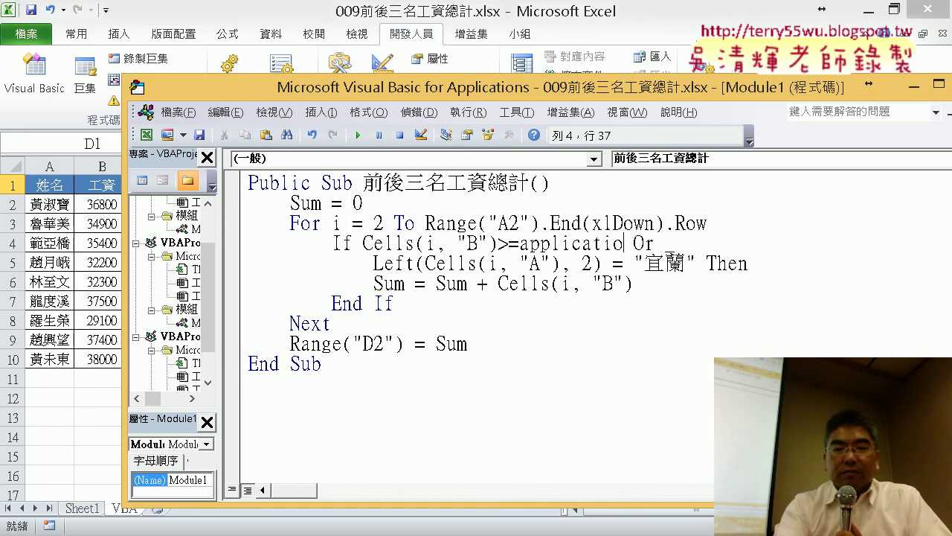
text(n)
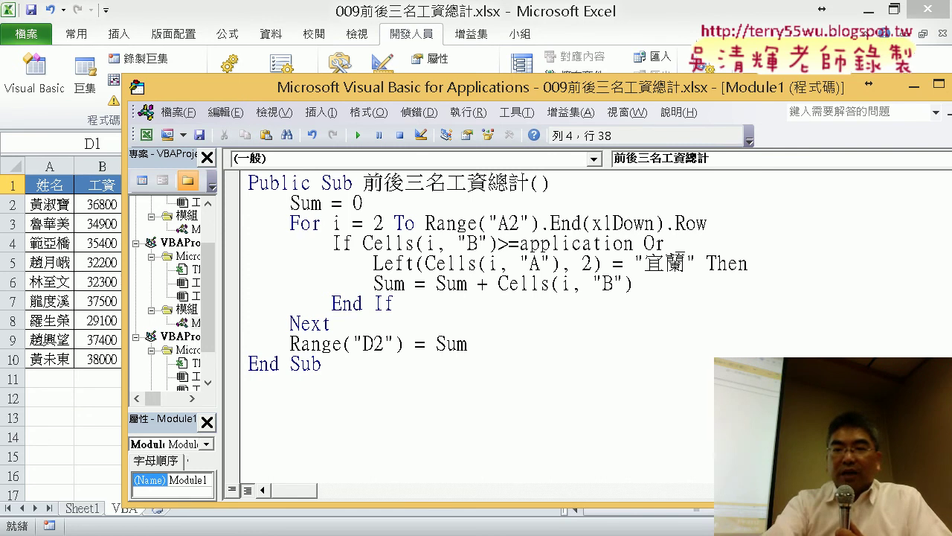
text(.)
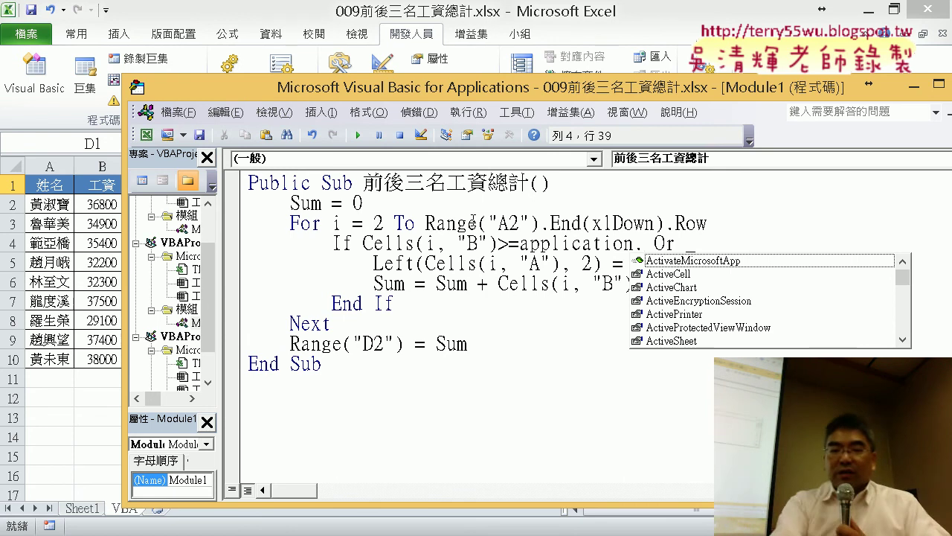
text(w)
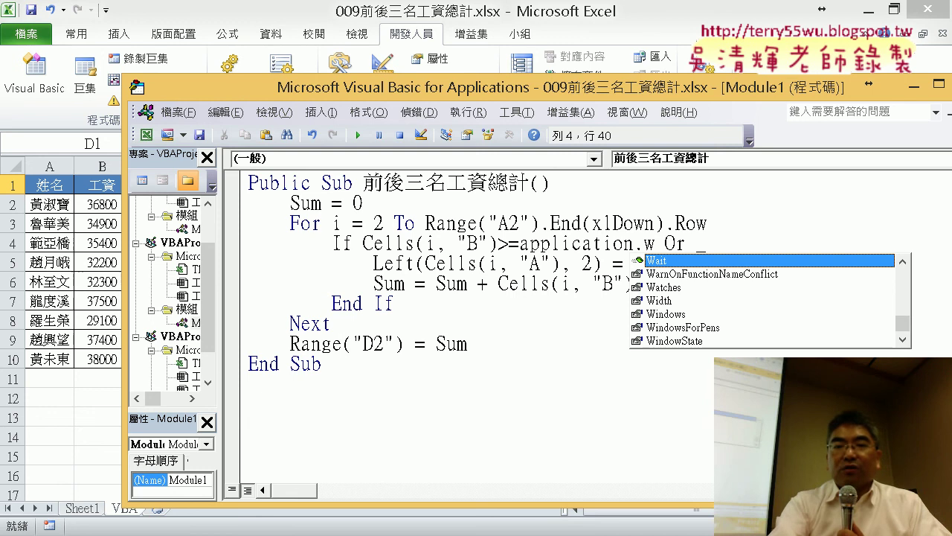
text(o)
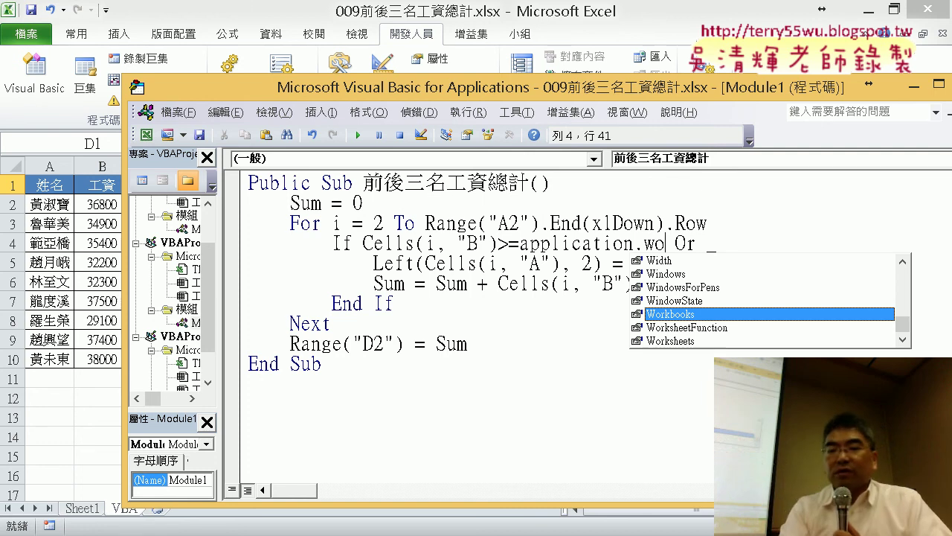
click(686, 327)
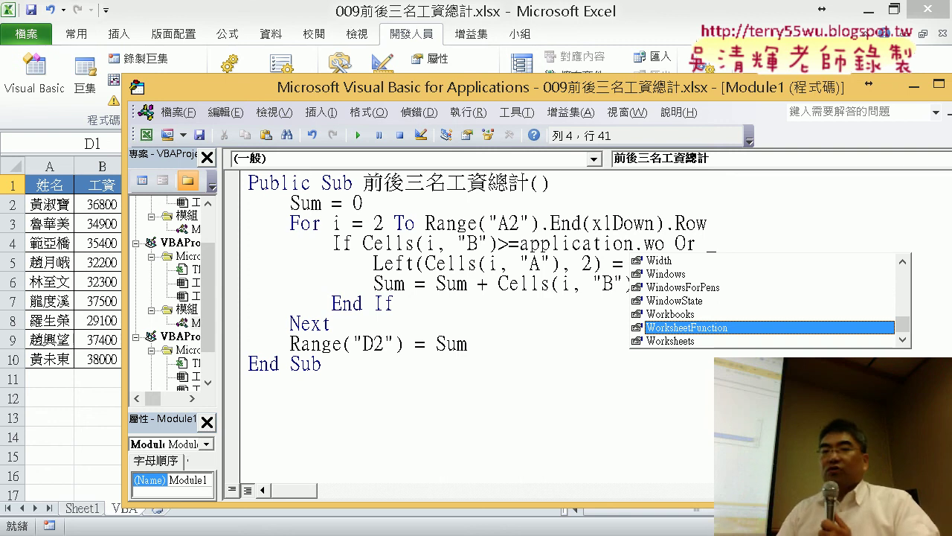
double_click(726, 329)
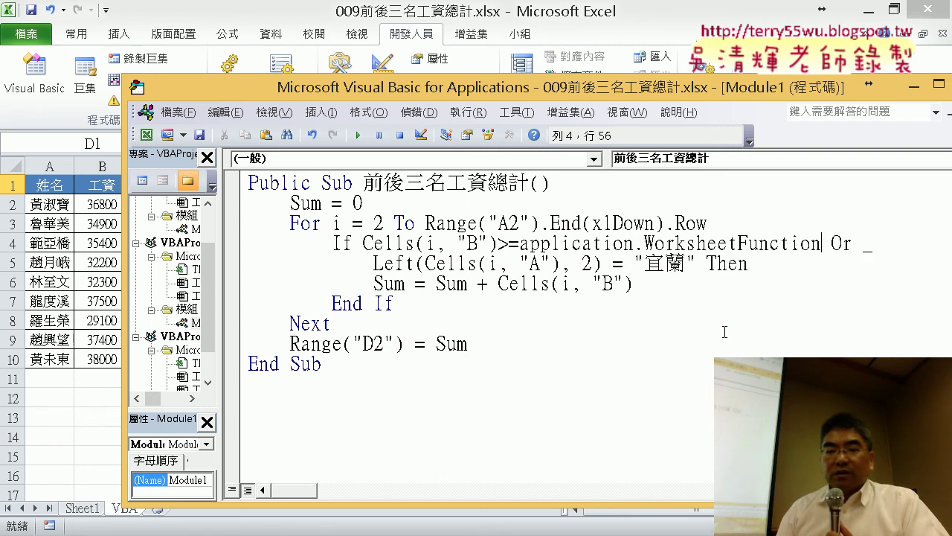
text(.)
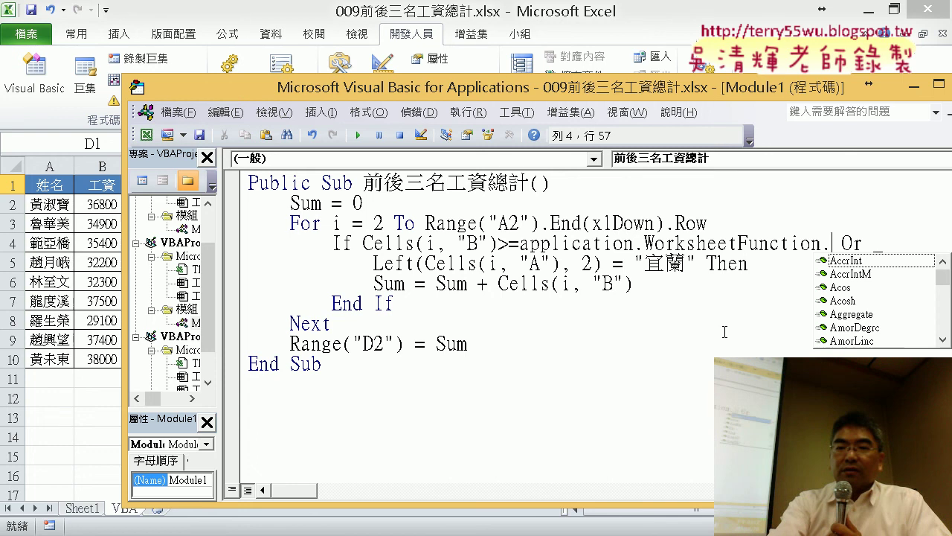
text(l)
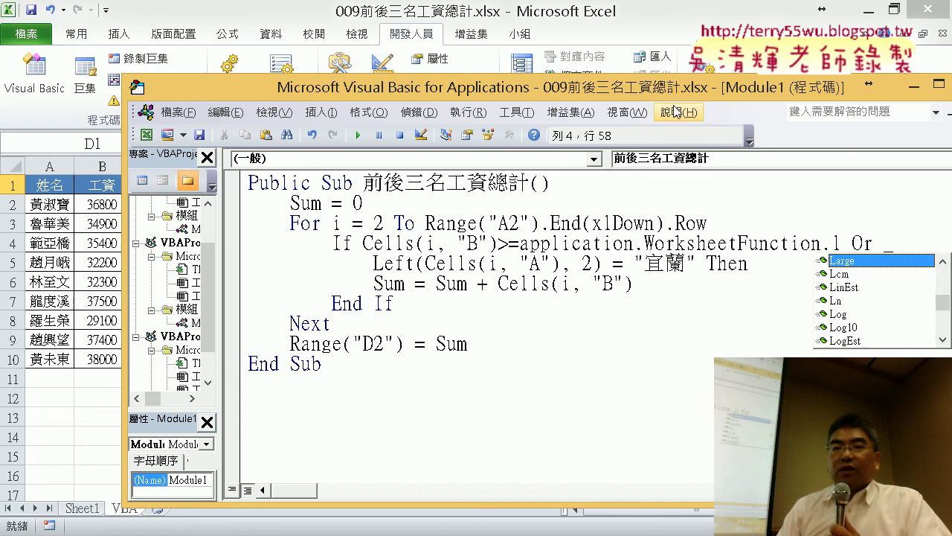
Step: Move the VBA editor down-left to reveal the sheet's 第三 and 倒數第三 values 37400 and 32300
drag(679, 87, 513, 89)
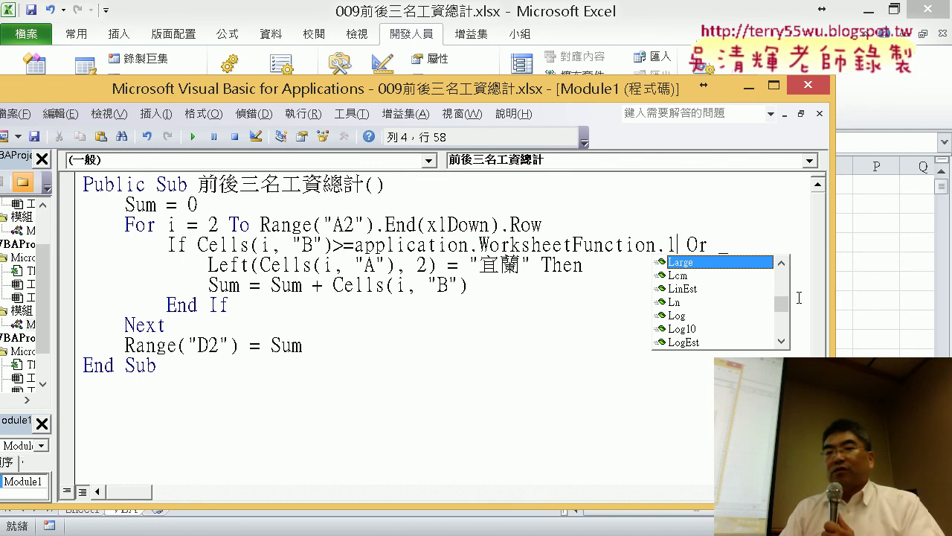
drag(514, 101, 615, 244)
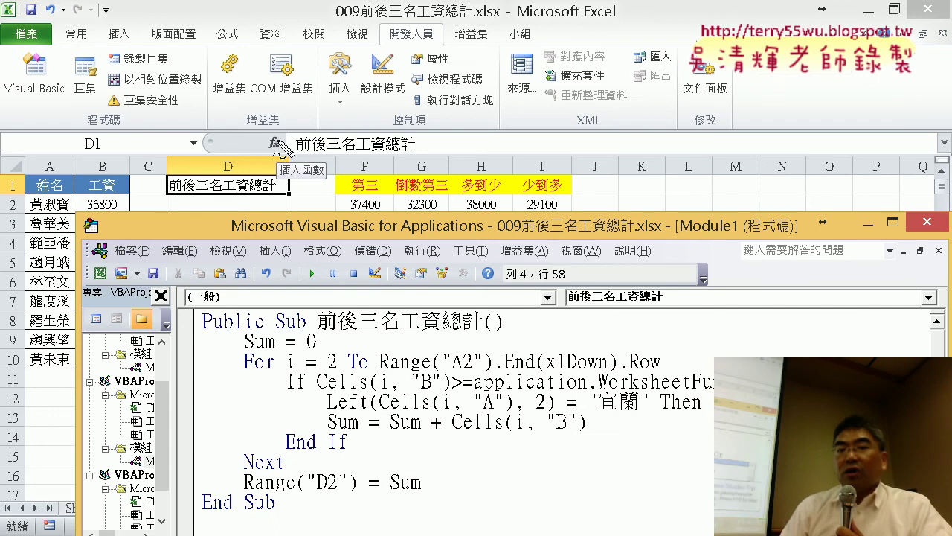
Step: Accept Large from IntelliSense so the condition reads application.WorksheetFunction.Large
mouse_move(279, 154)
mouse_down()
mouse_move(248, 137)
mouse_move(287, 145)
mouse_up()
mouse_move(331, 82)
mouse_down()
mouse_move(285, 132)
mouse_move(312, 122)
mouse_up()
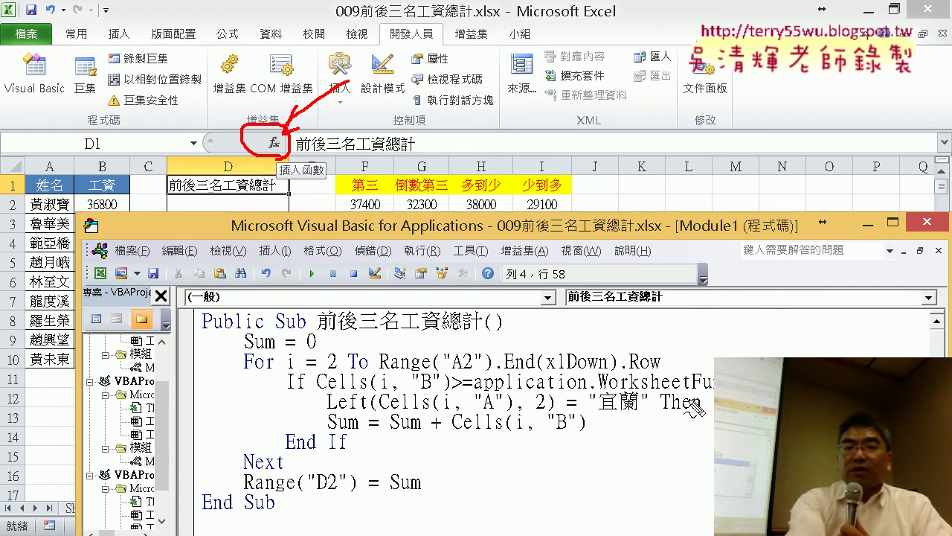
key(Escape)
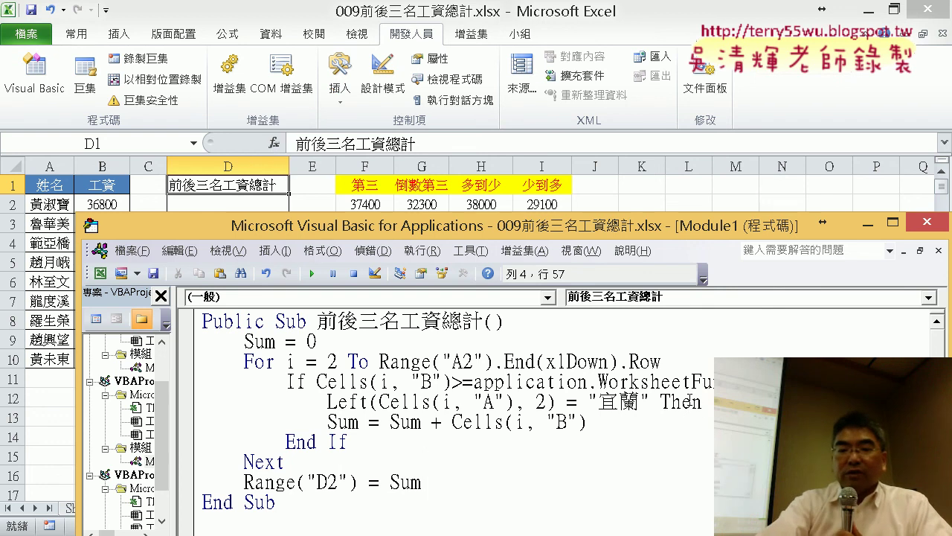
key(Right)
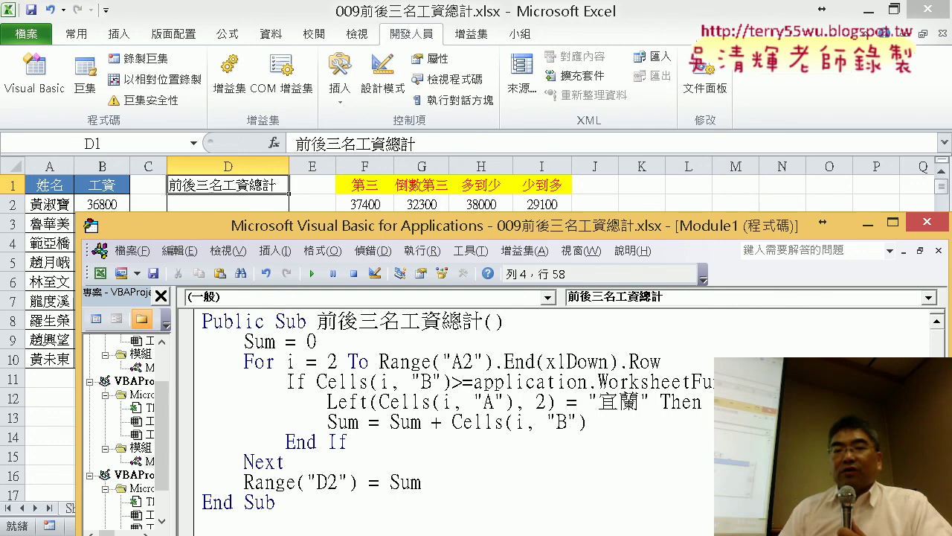
key(Right)
key(Right)
key(Right)
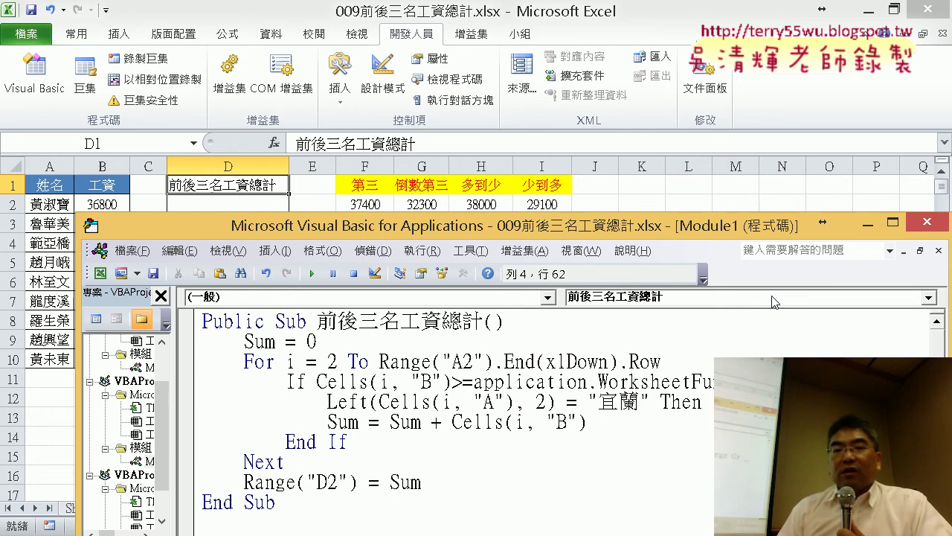
drag(728, 232, 665, 101)
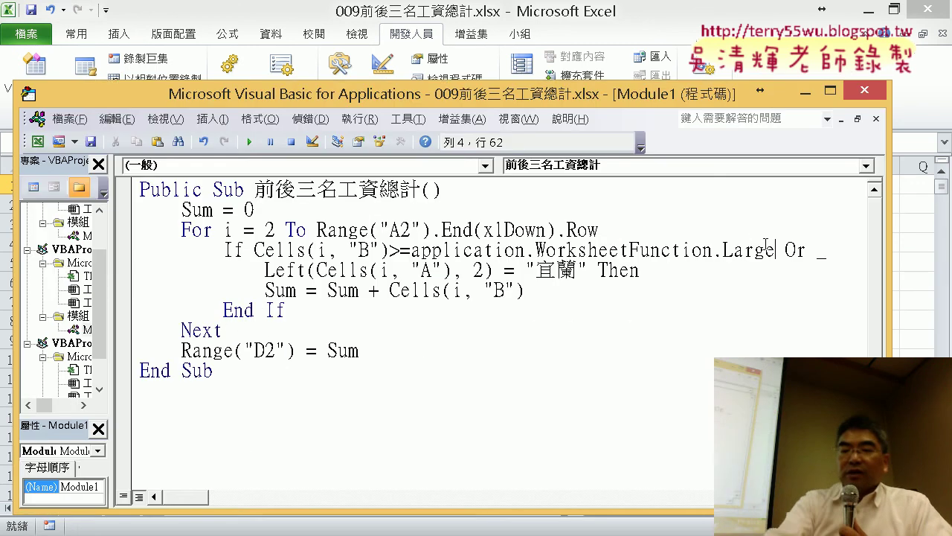
Step: Give Large the arguments range("B2:B10"),3 to compare against the third-largest salary
text(()
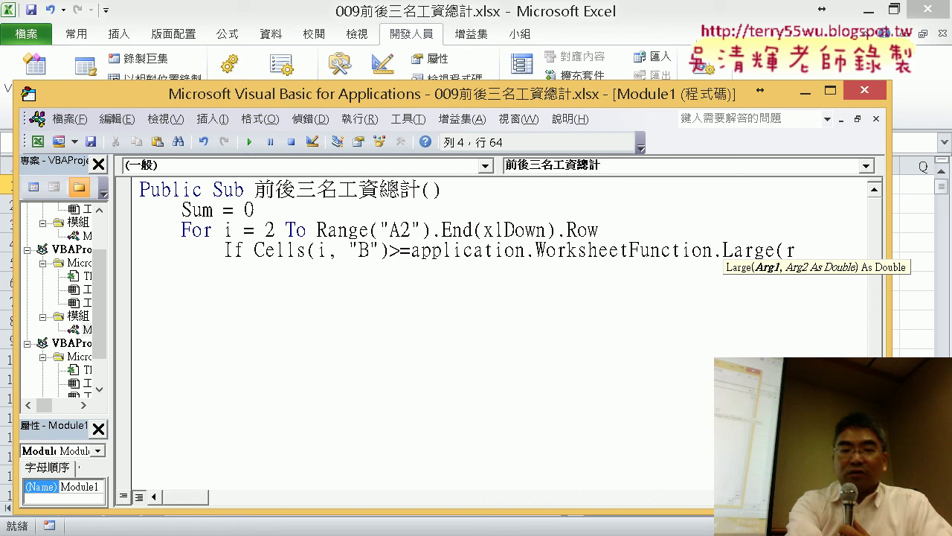
text(ng)
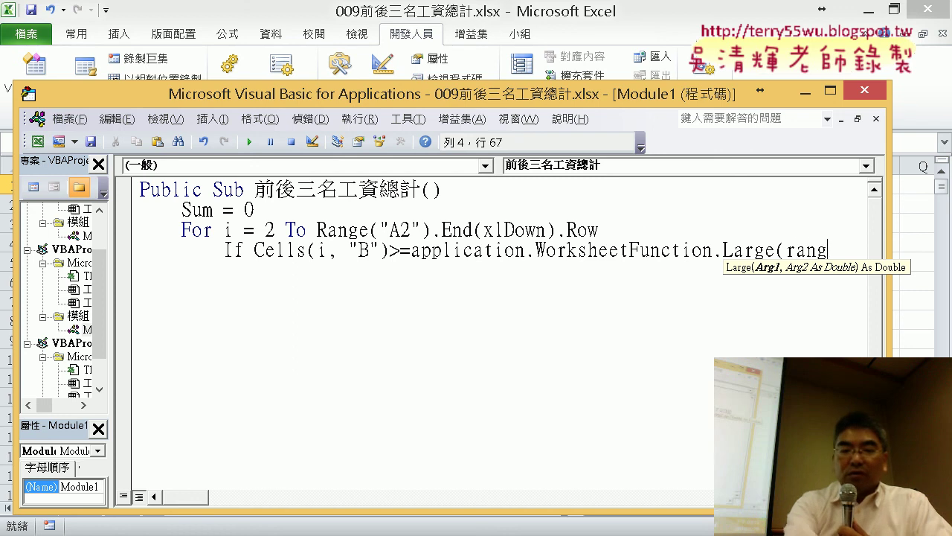
text(e)
key(shift+Right)
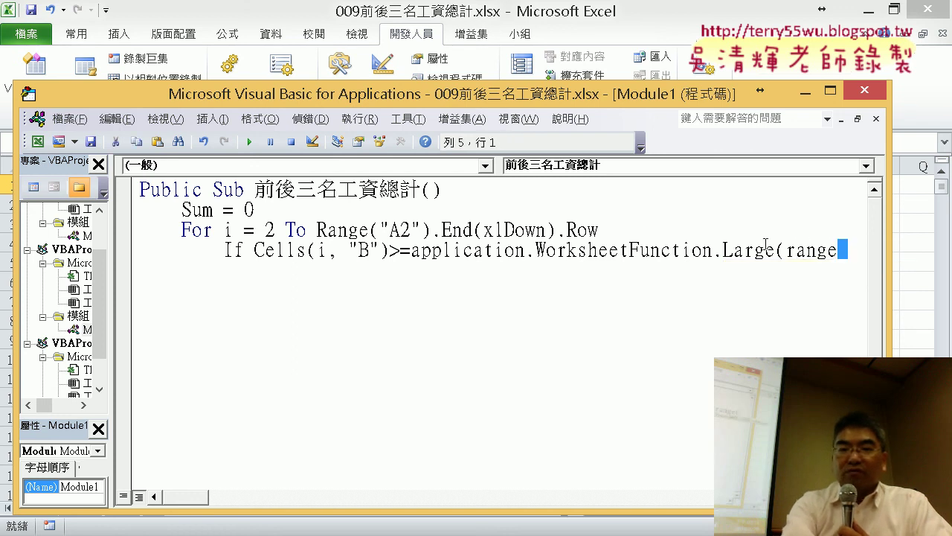
text((")
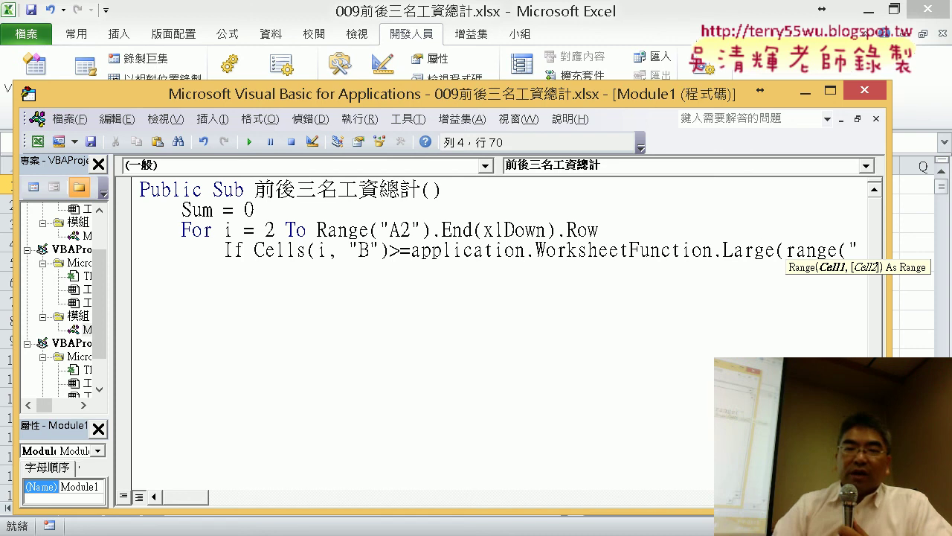
drag(421, 98, 562, 98)
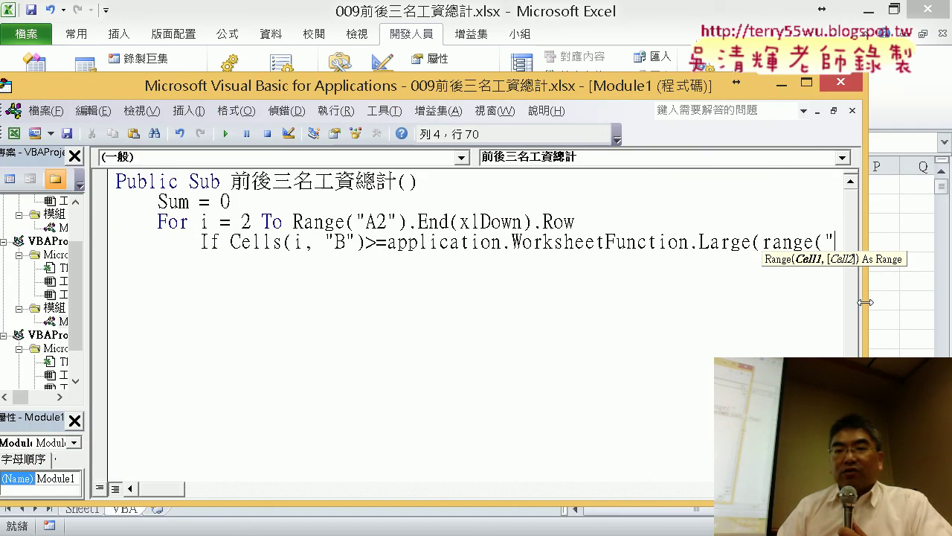
drag(866, 302, 920, 302)
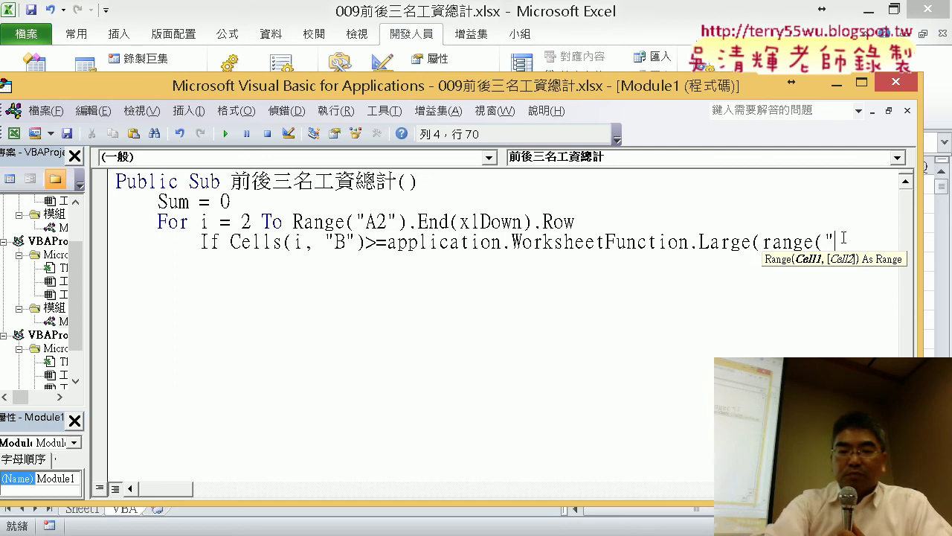
text(B2)
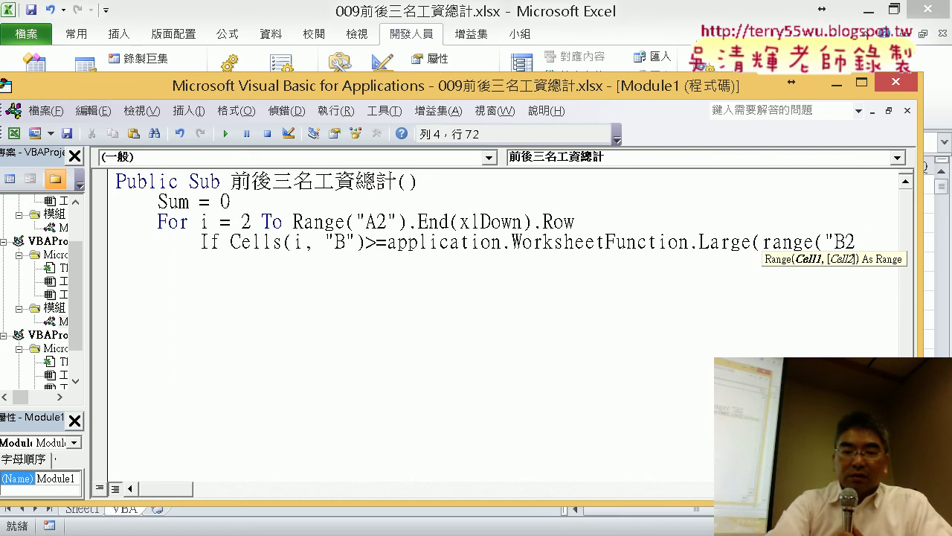
text(:B1)
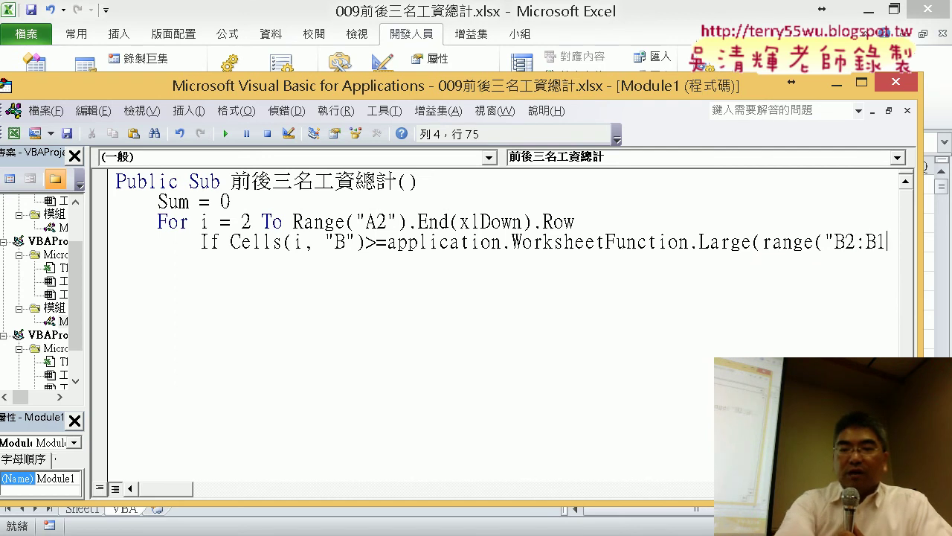
text(0)
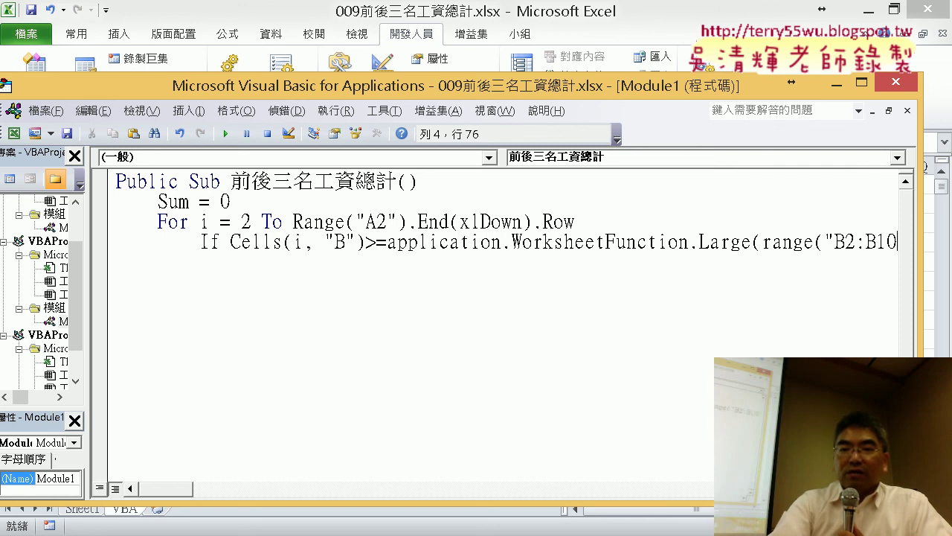
text(")
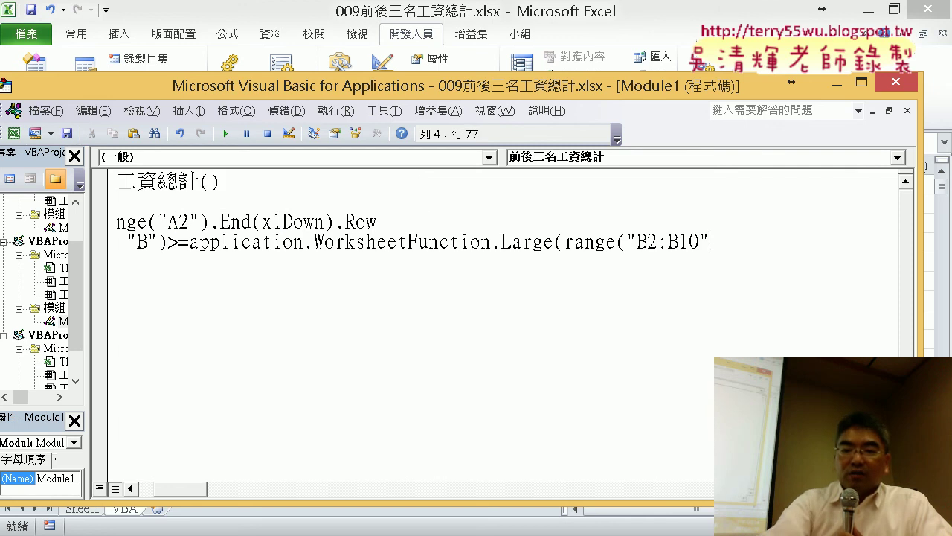
text())
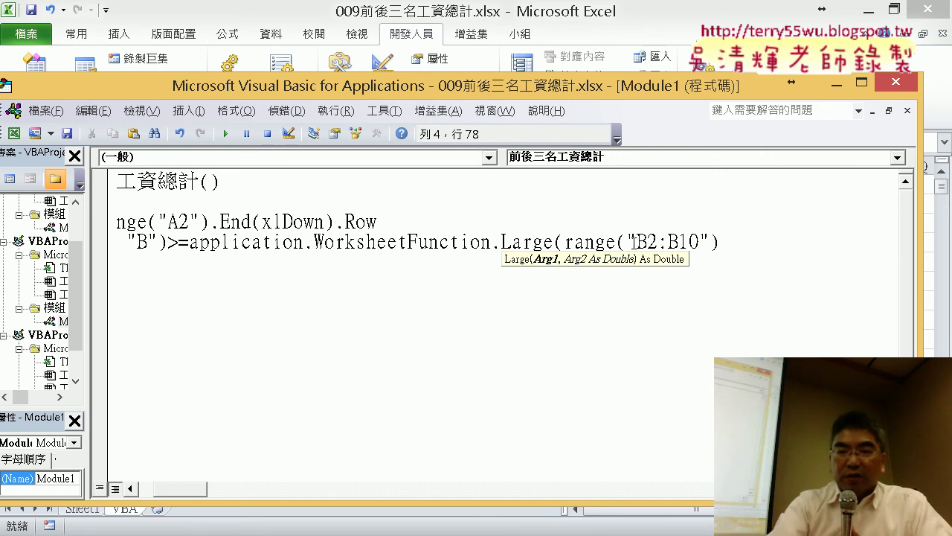
text(,)
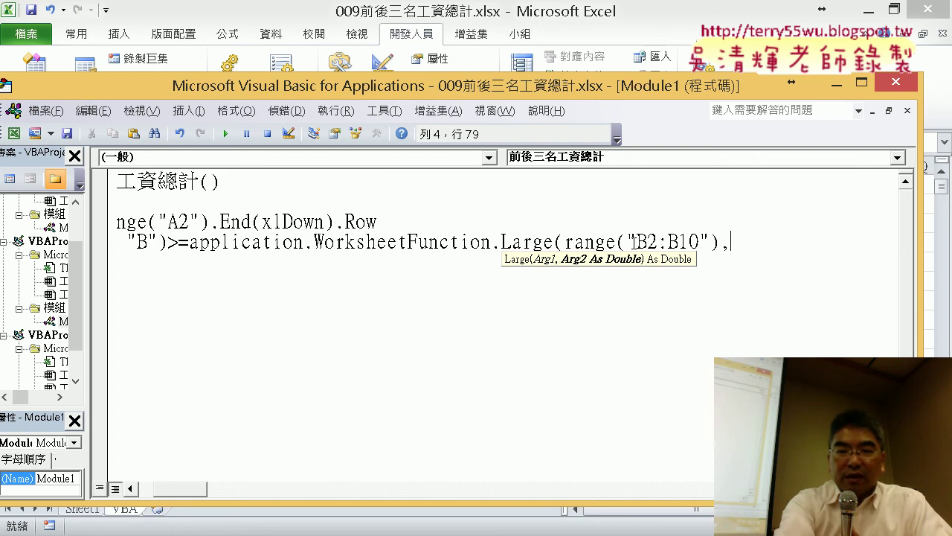
text(3)
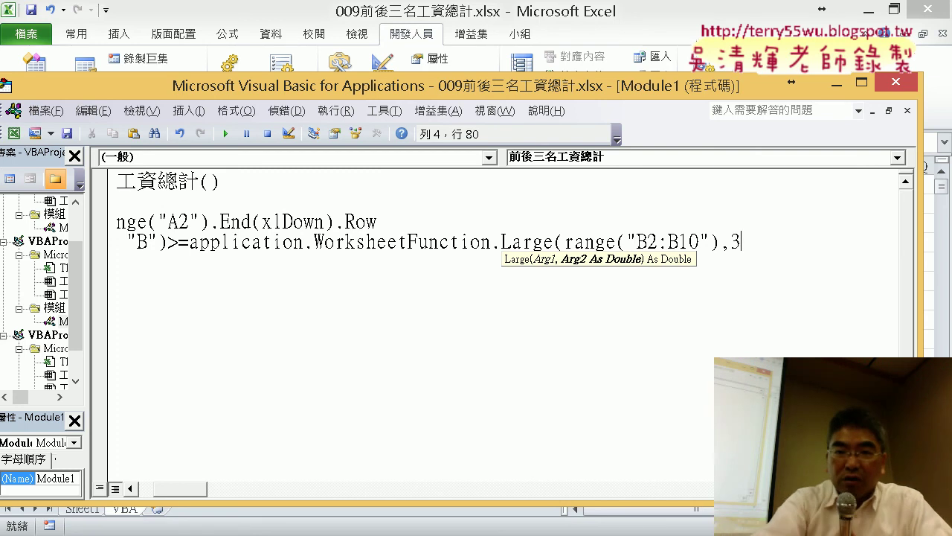
text())
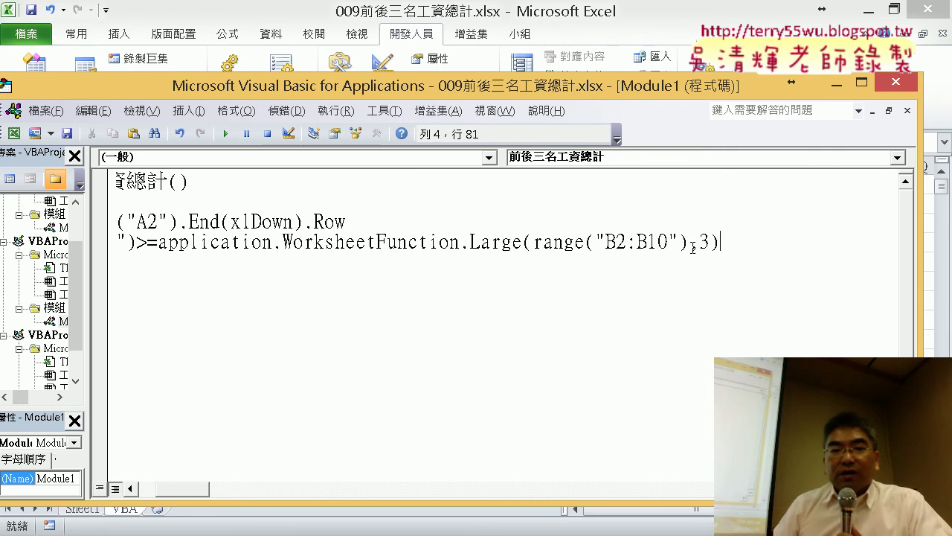
Step: Undo repeatedly to restore the macro's remaining lines through End Sub
drag(183, 489, 163, 493)
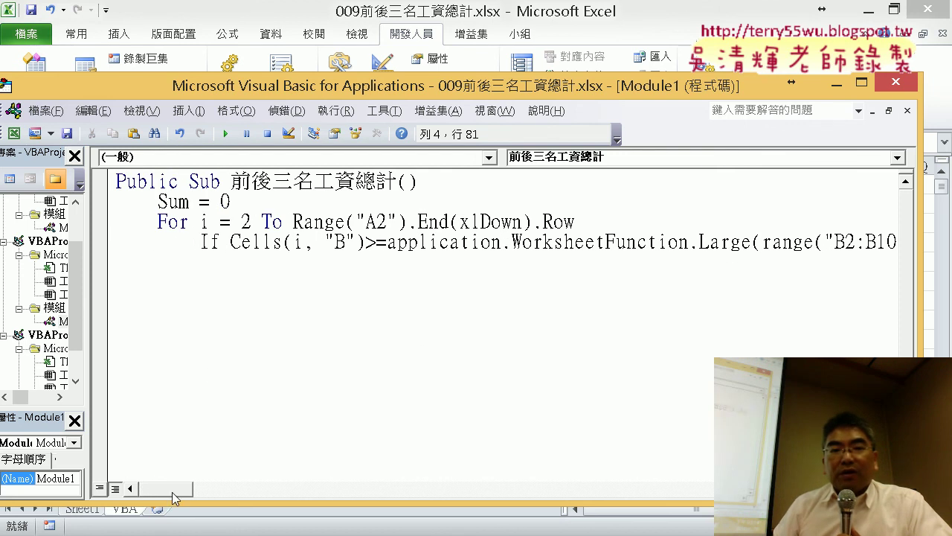
drag(173, 497, 201, 497)
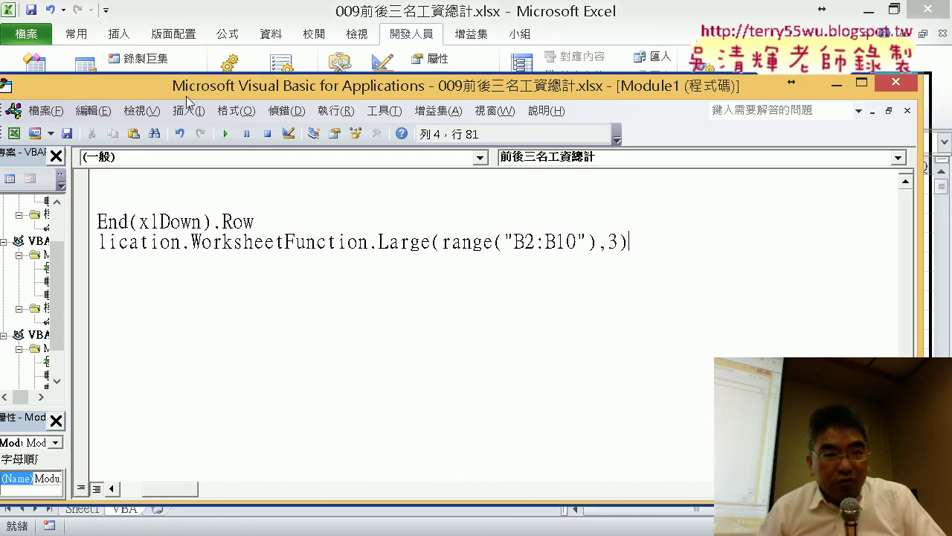
drag(163, 99, 318, 99)
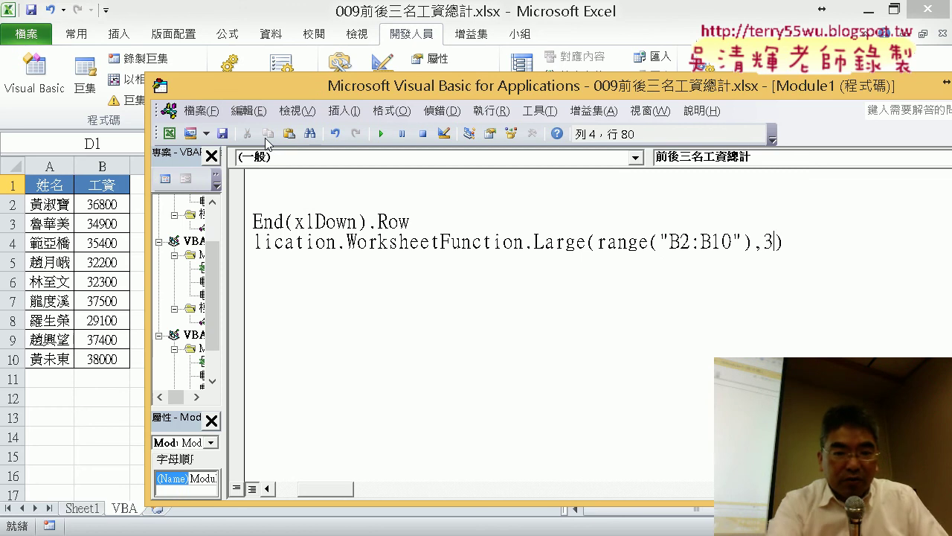
key(Down)
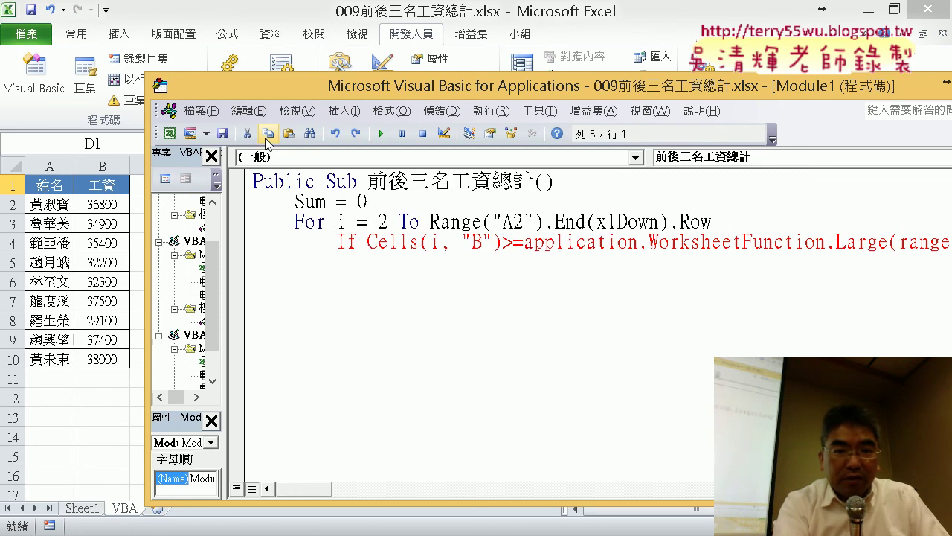
key(ctrl+z)
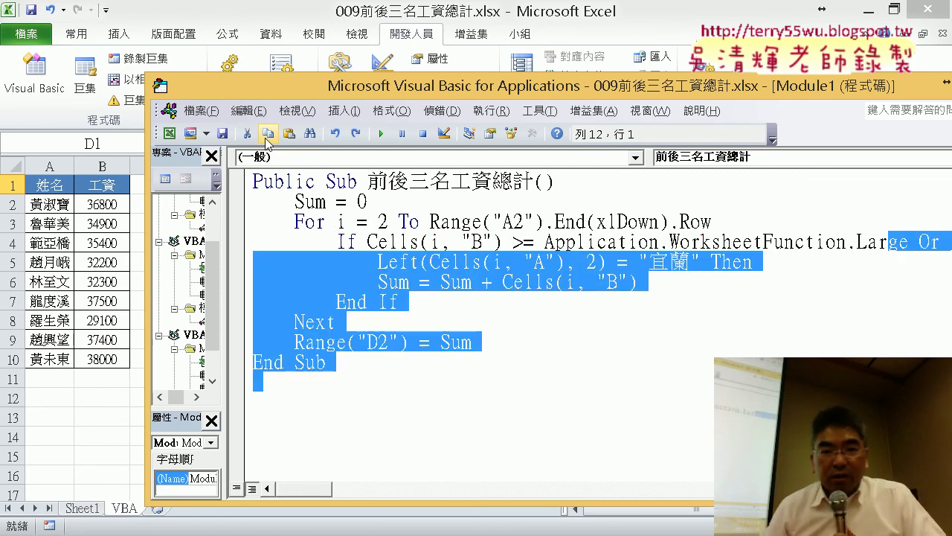
key(ctrl+z)
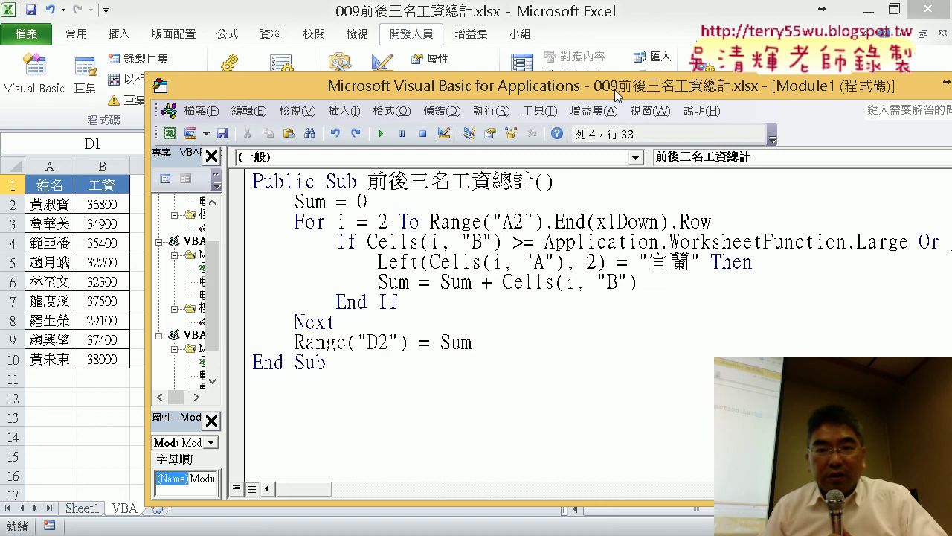
Step: Add "(" after Large and leave the line, triggering the 必須是:運算式 compile error
drag(614, 90, 451, 89)
click(750, 242)
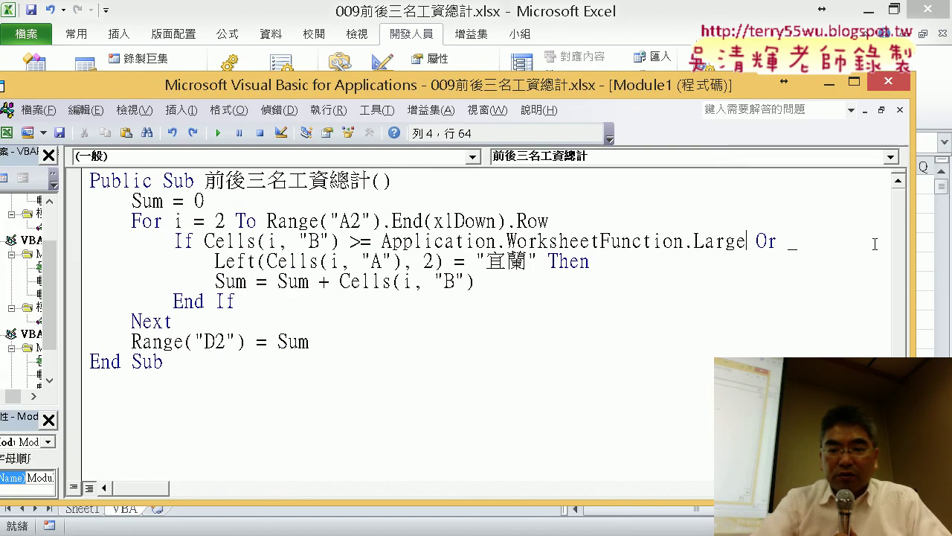
text(()
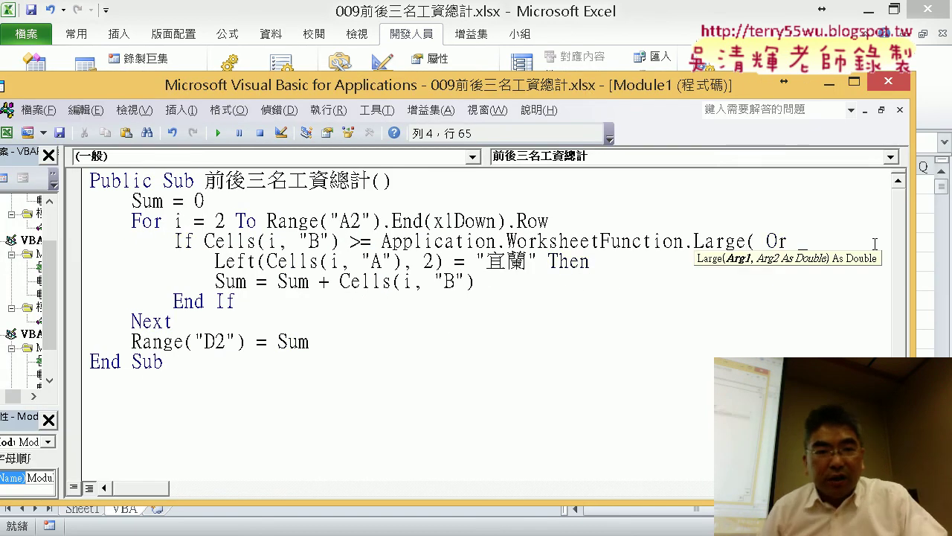
click(286, 222)
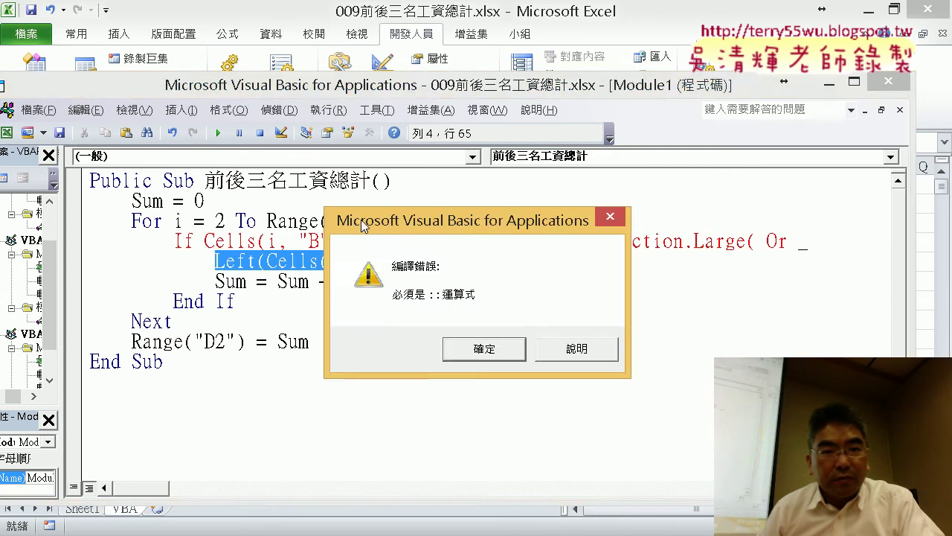
Step: Dismiss the error and complete the call as Large(Range("B2:B10"), 3)
click(482, 350)
drag(267, 221, 763, 243)
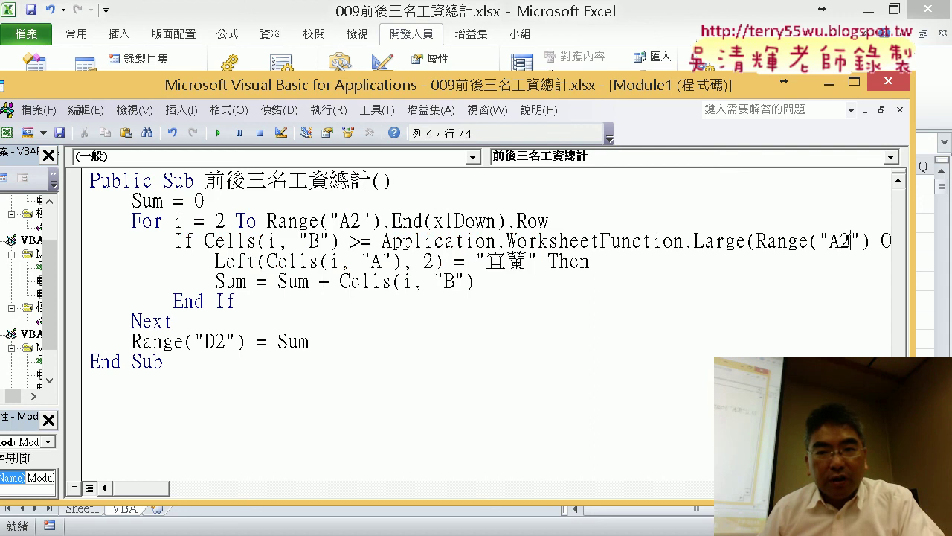
drag(841, 240, 830, 241)
text(B2)
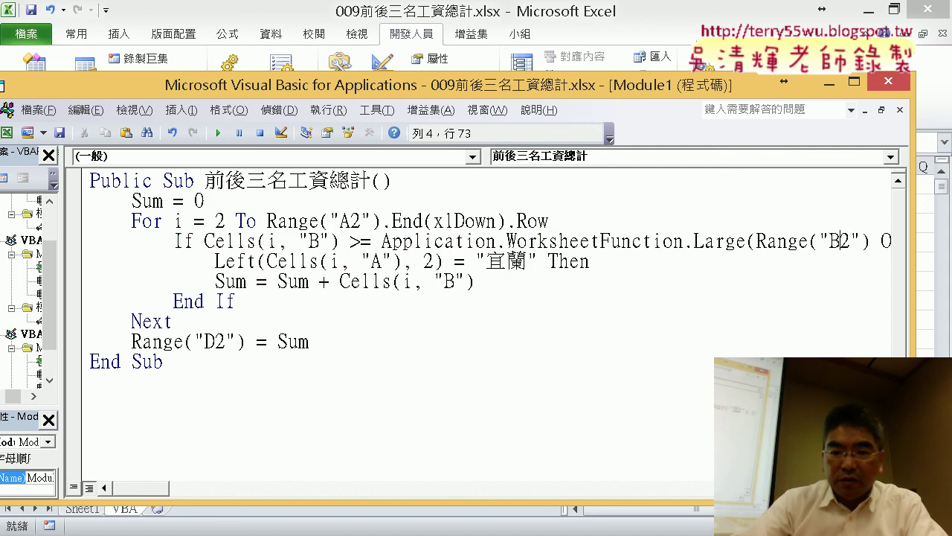
text(:)
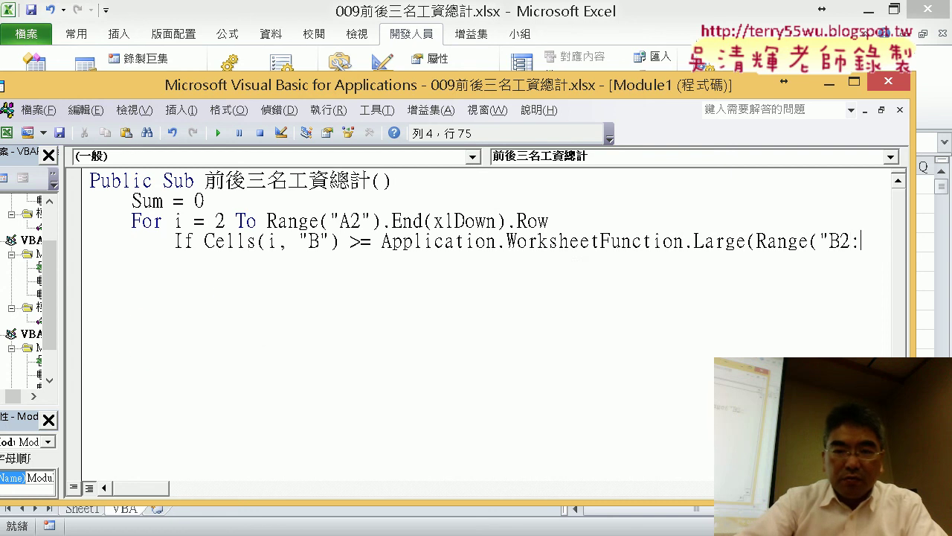
key(ctrl+shift+End)
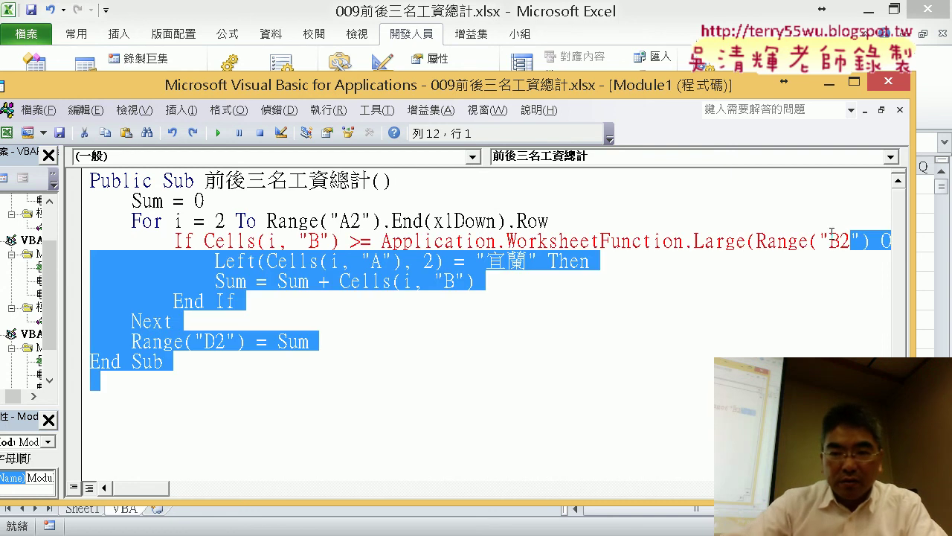
key(Left)
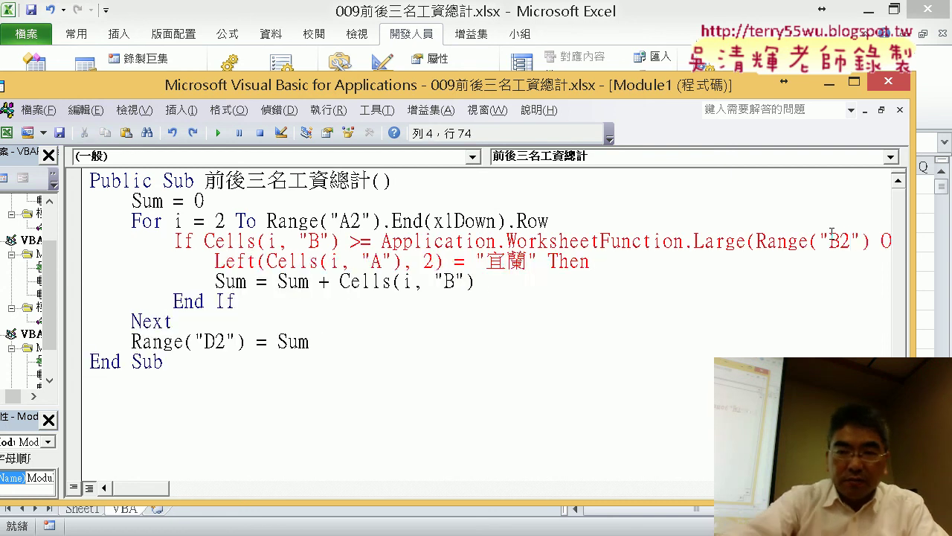
text(:B)
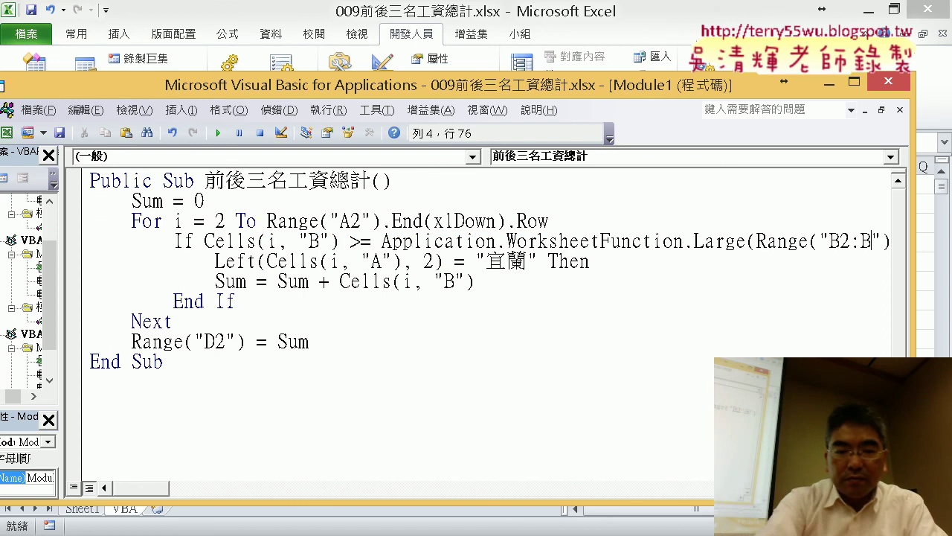
text(10)
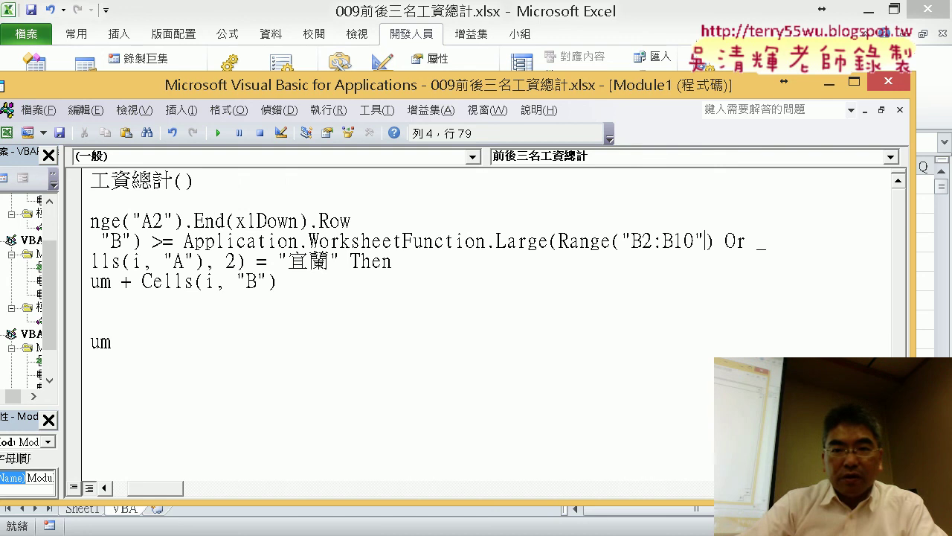
click(716, 241)
text(,)
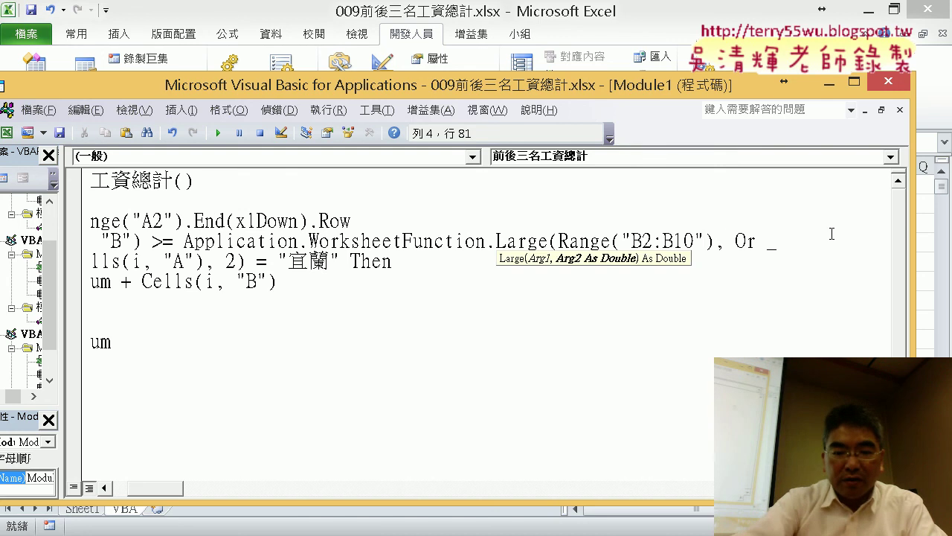
text(3)
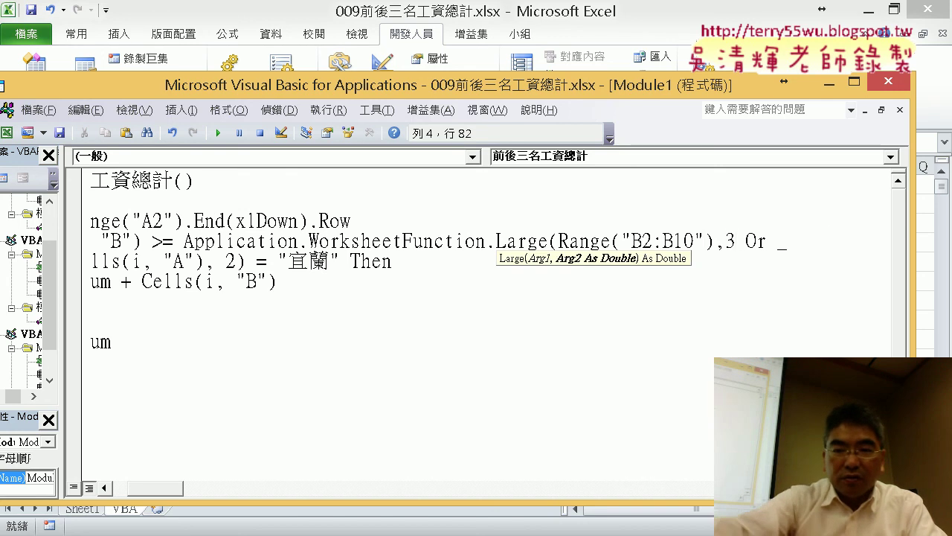
text())
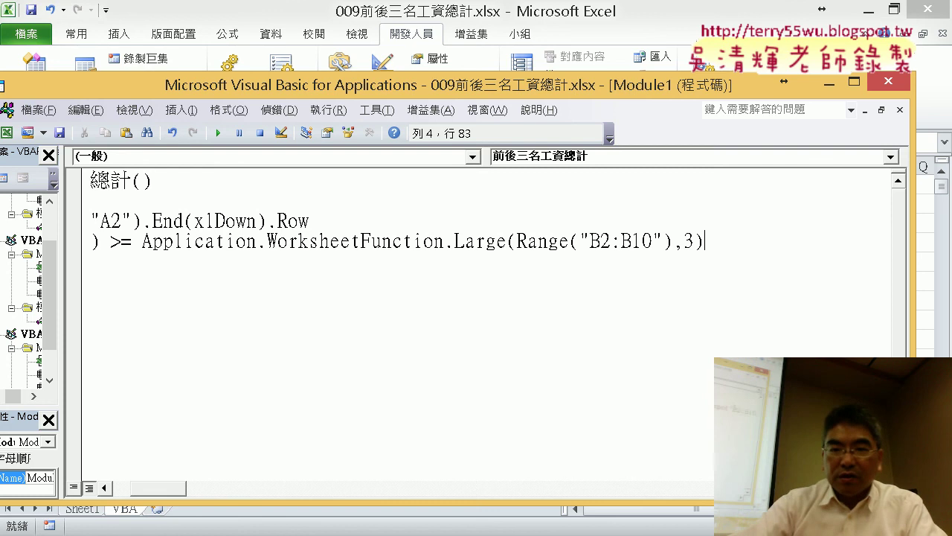
Step: Delete the Or 宜蘭 clause so the If line ends with "3) Then"
key(ctrl+shift+End)
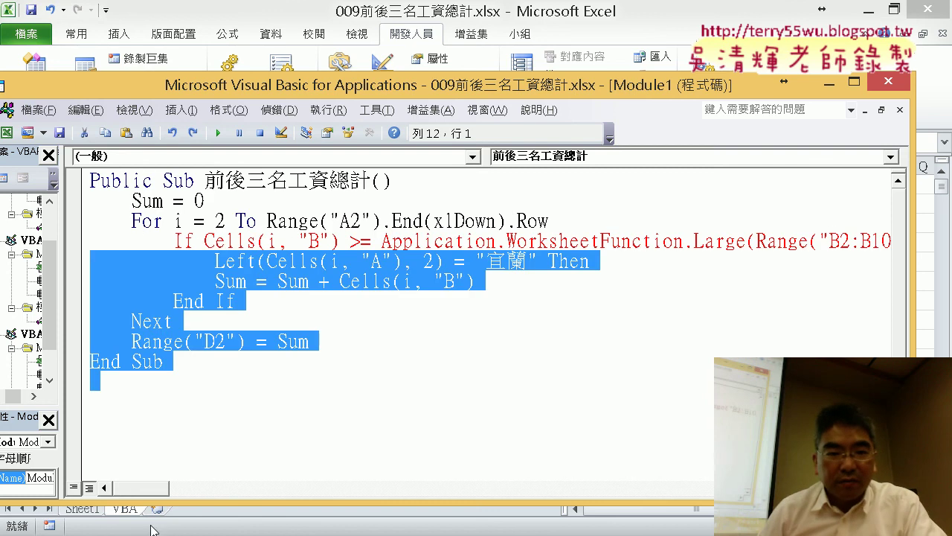
drag(158, 488, 176, 488)
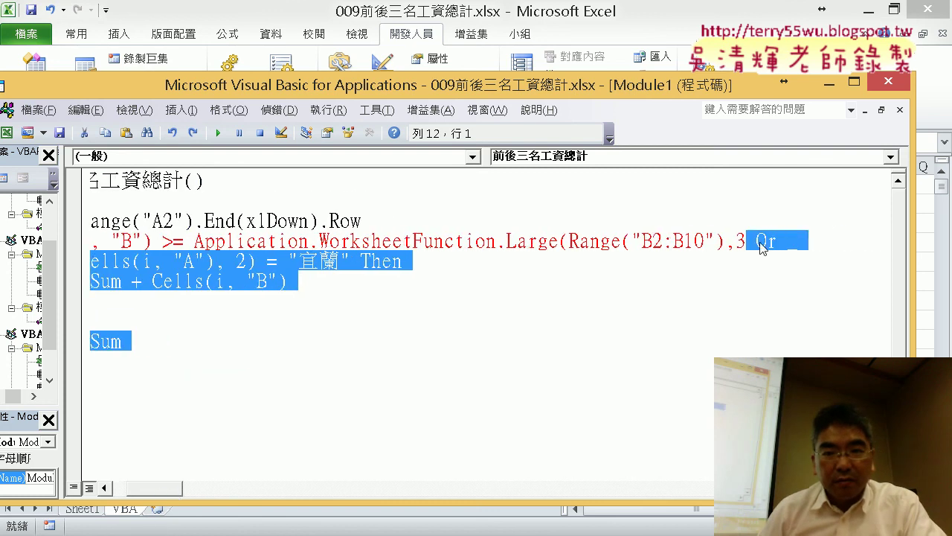
click(763, 248)
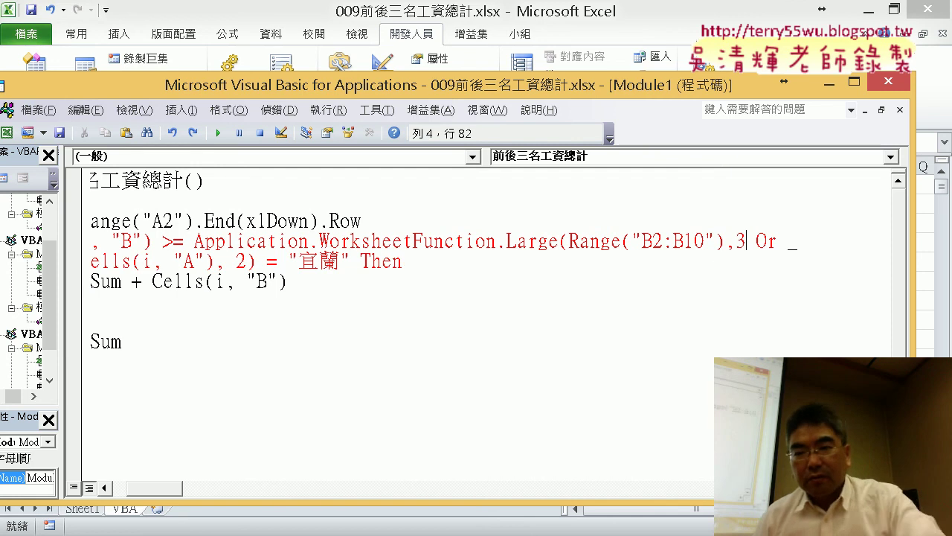
key(ctrl+shift+End)
click(175, 321)
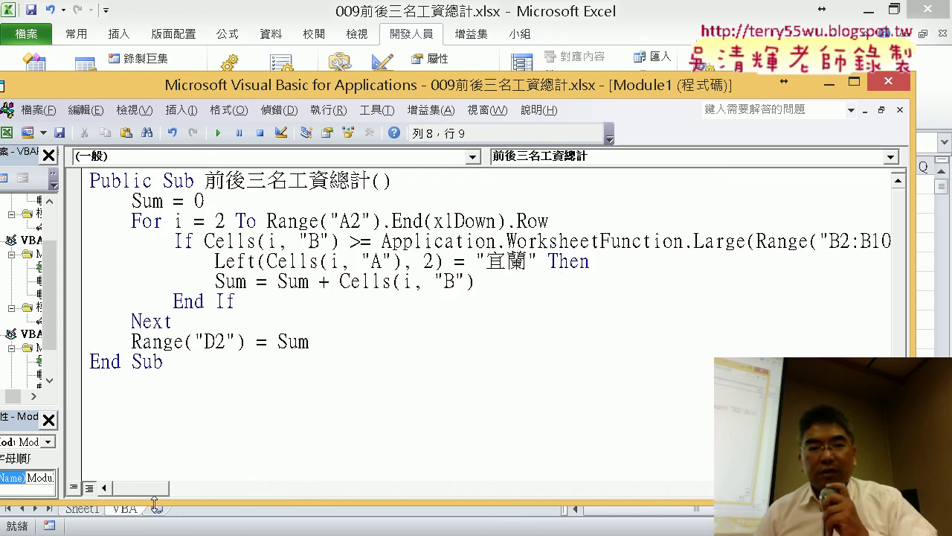
drag(155, 490, 157, 492)
drag(165, 496, 169, 497)
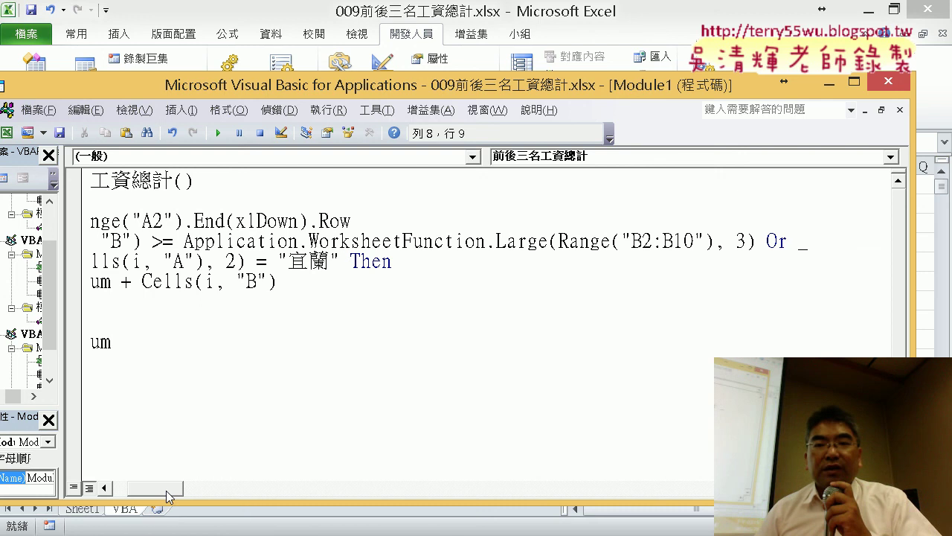
drag(765, 241, 342, 262)
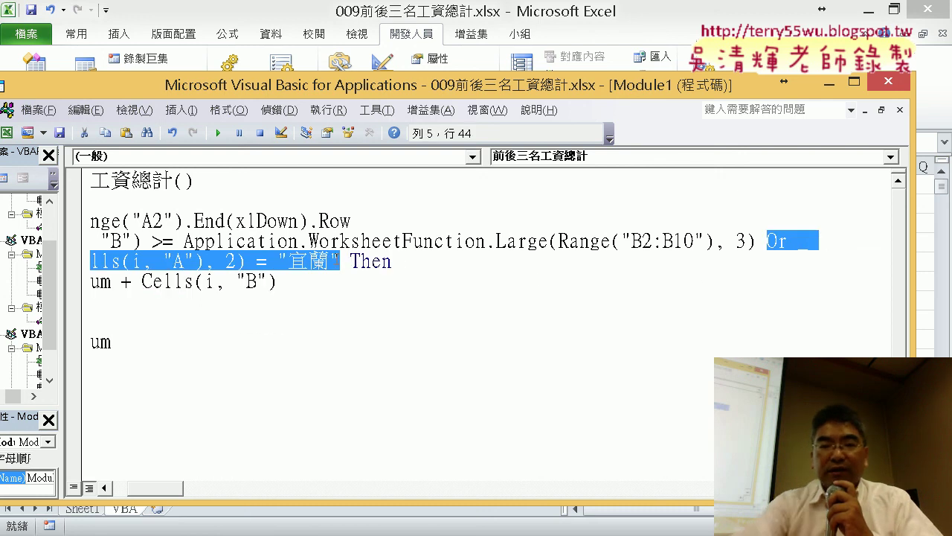
key(Delete)
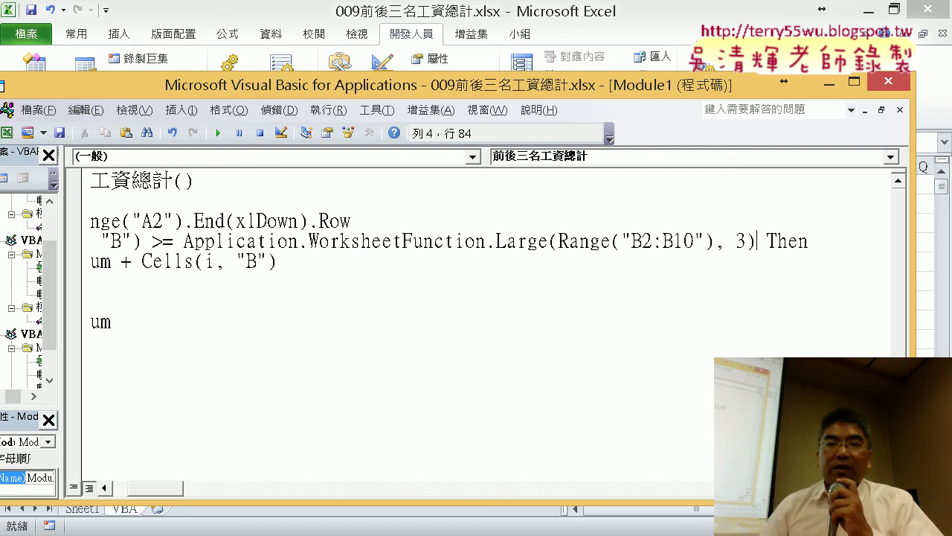
key(BackSpace)
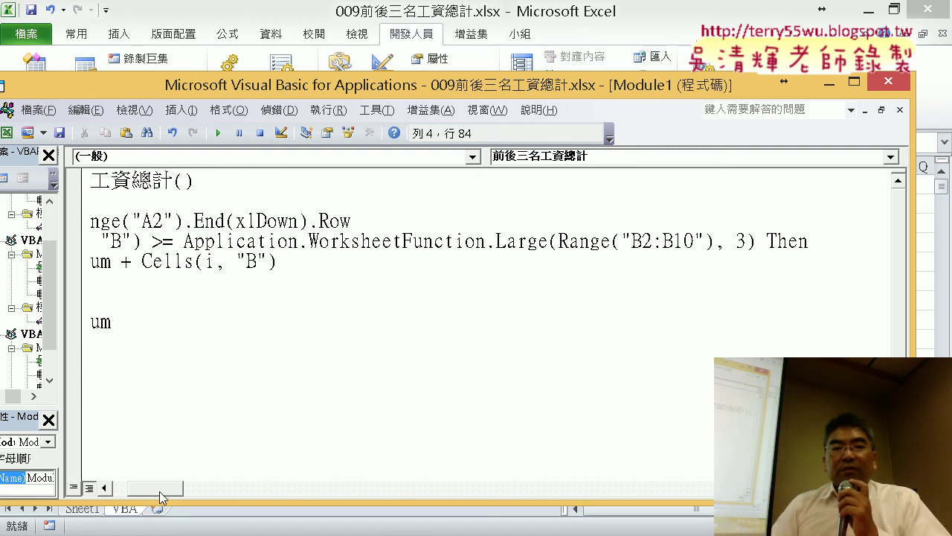
drag(159, 488, 147, 488)
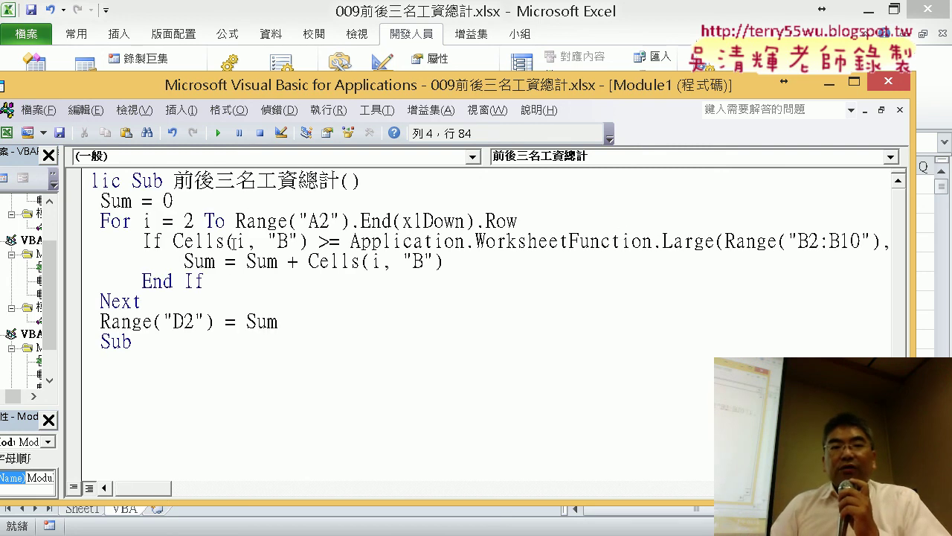
drag(319, 241, 340, 241)
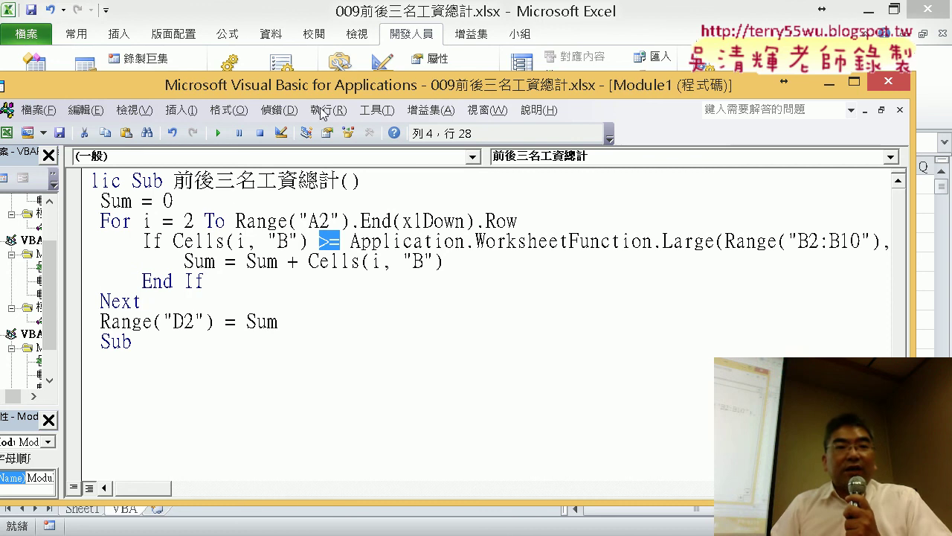
Step: Run the 前後三名工資總計 macro with column D in view so D2 shows 112900
drag(322, 85, 554, 61)
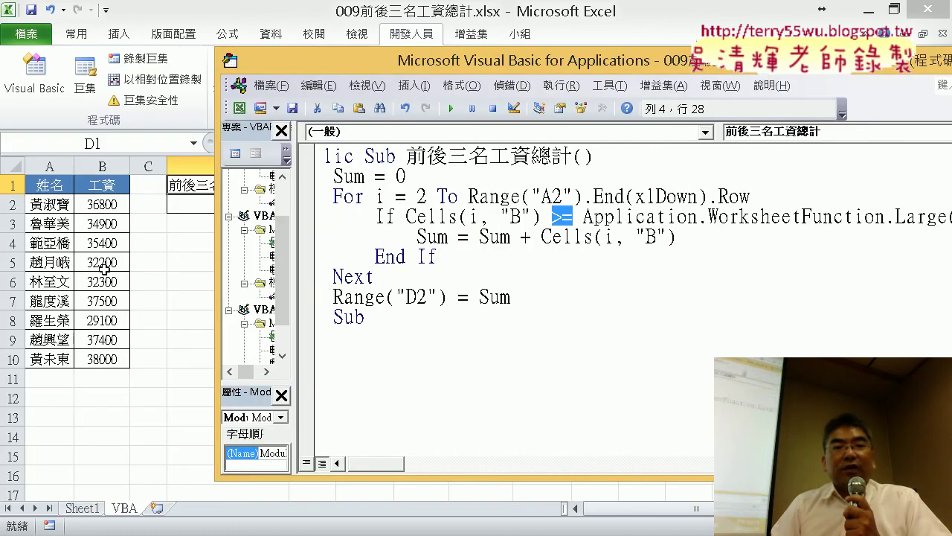
click(497, 237)
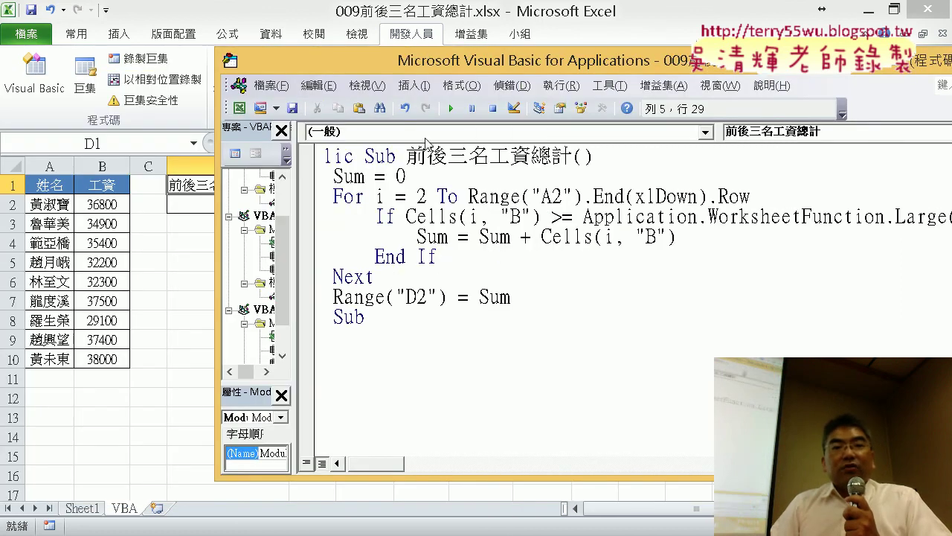
drag(425, 60, 508, 60)
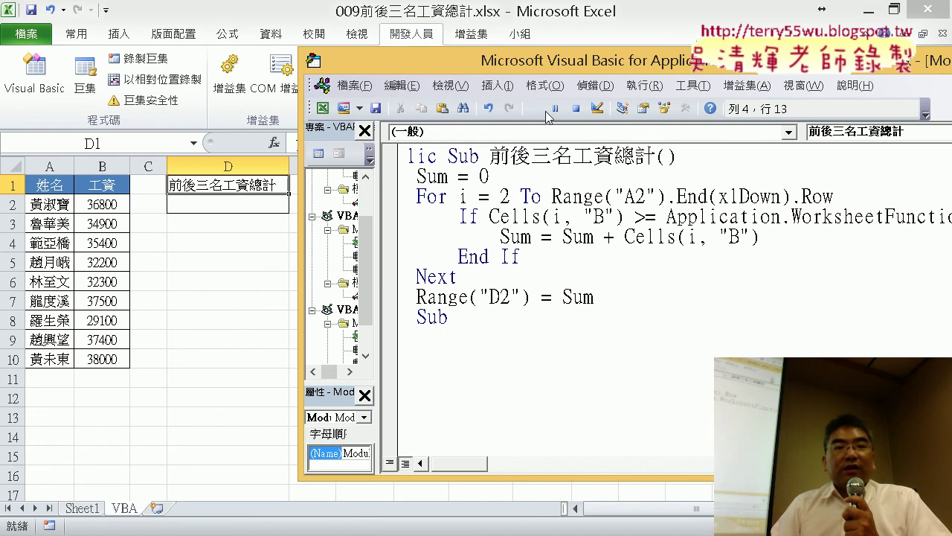
click(535, 109)
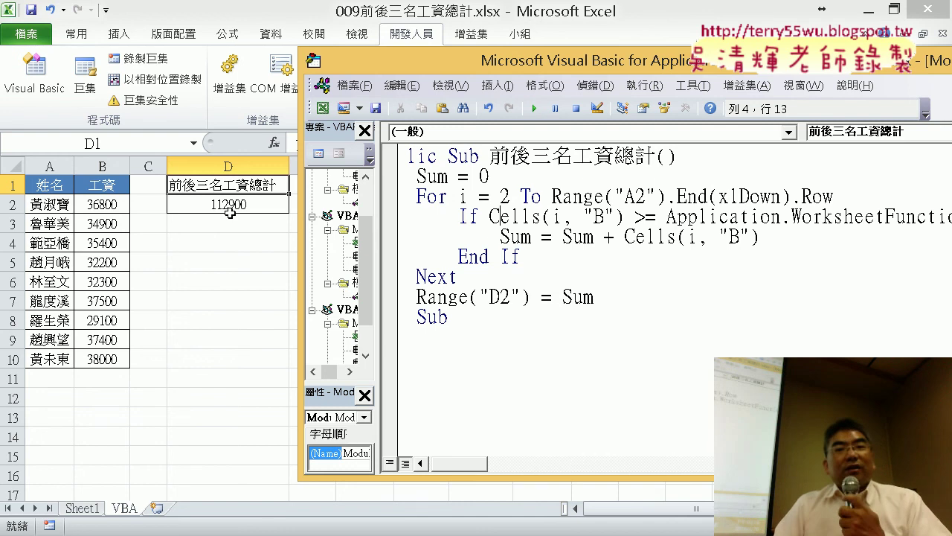
Step: Move the VBA code window back over the worksheet
drag(495, 61, 147, 61)
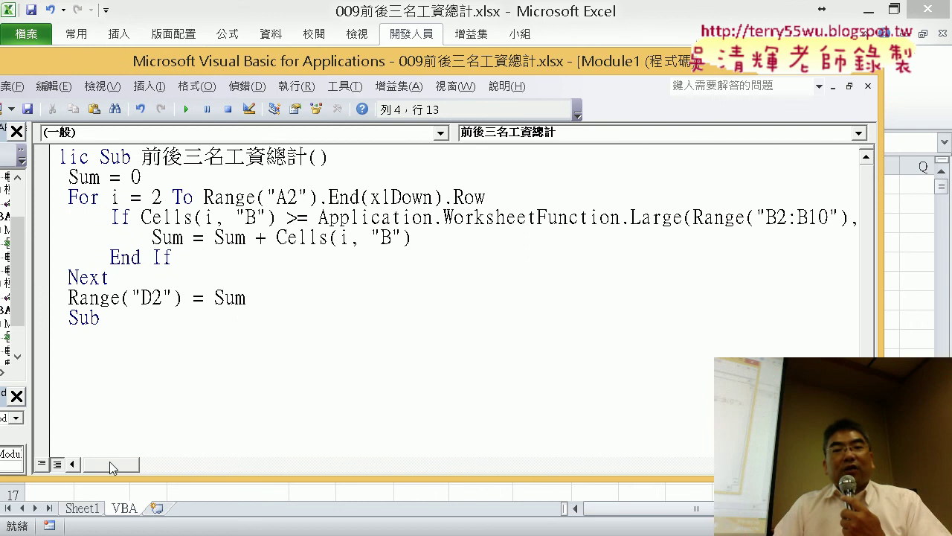
drag(110, 467, 128, 470)
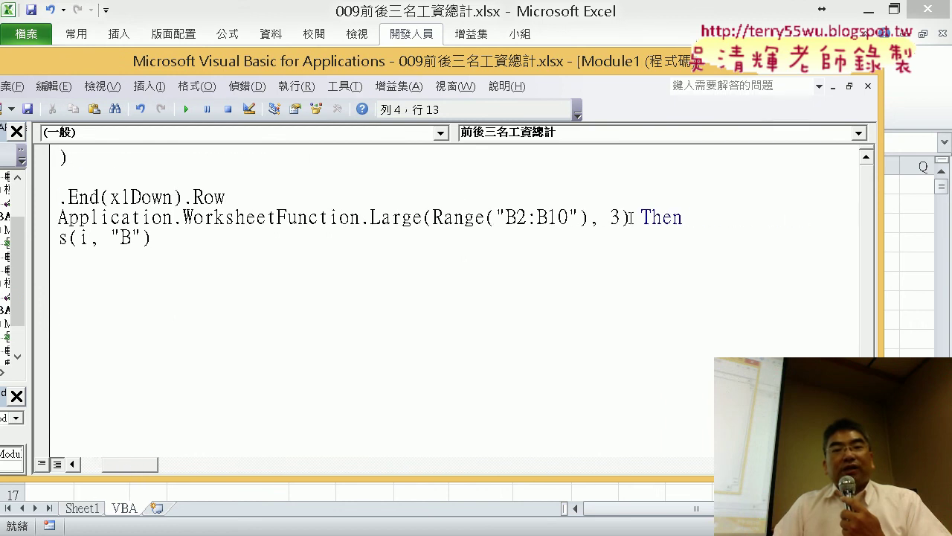
mouse_move(629, 218)
mouse_down()
mouse_move(163, 217)
mouse_move(173, 217)
mouse_up()
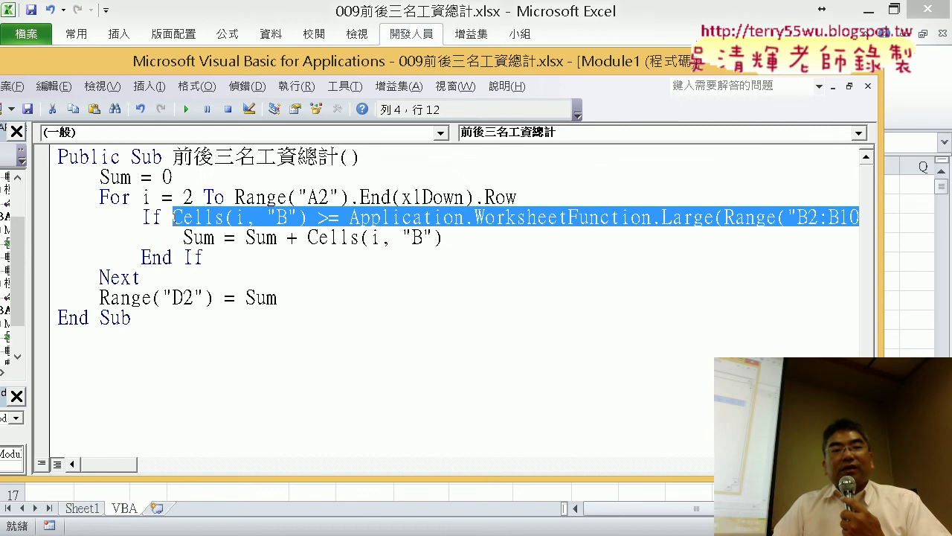
Step: Copy the Large comparison condition and try adding 'or' after 3) on the If line
right_click(356, 218)
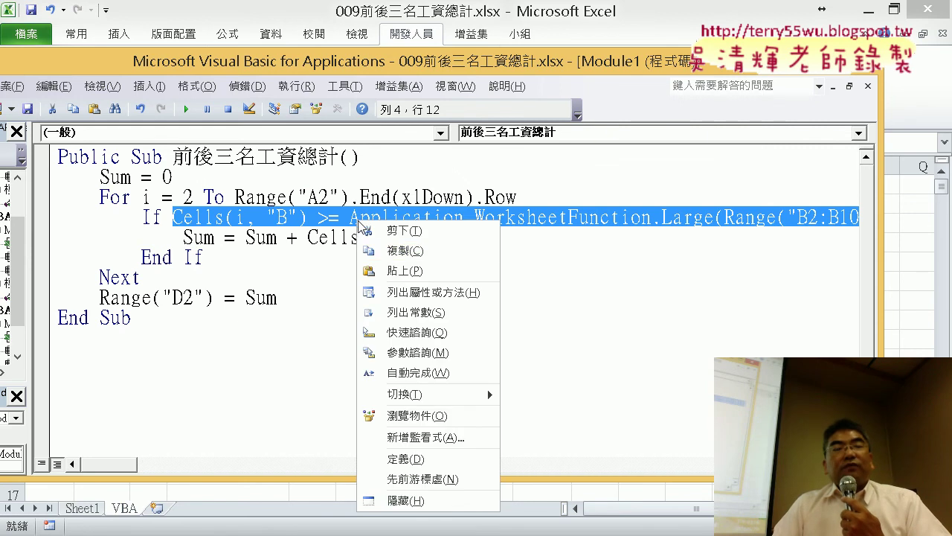
click(384, 251)
scroll(157, 437, right, 3)
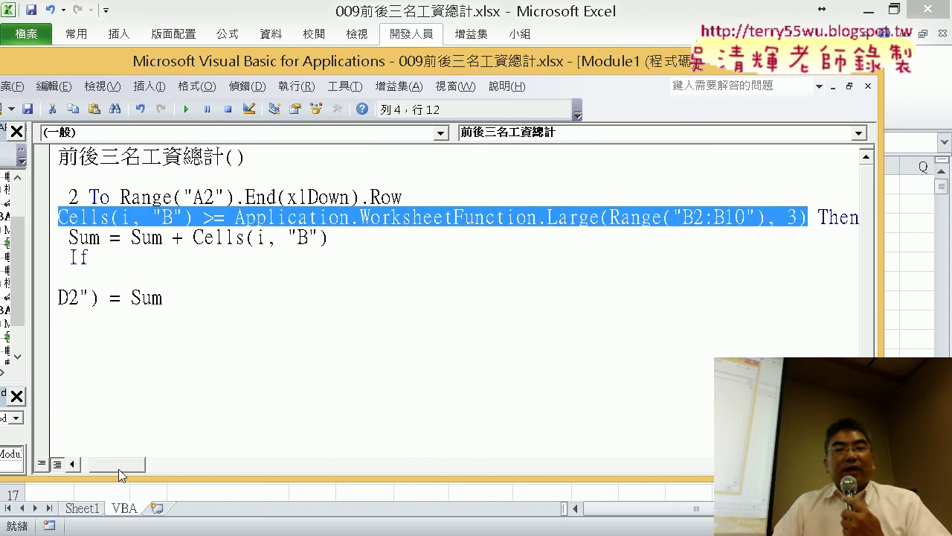
scroll(304, 385, right, 3)
click(715, 217)
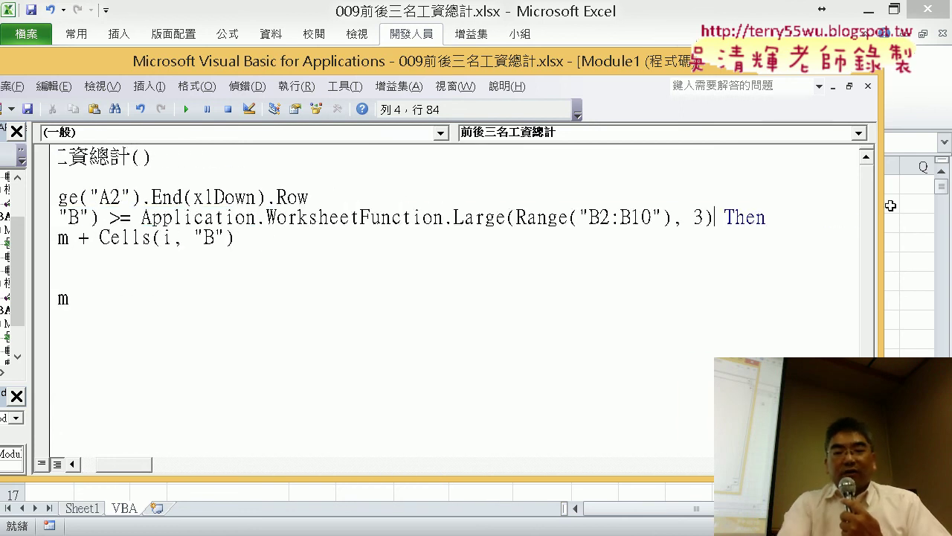
text(o )
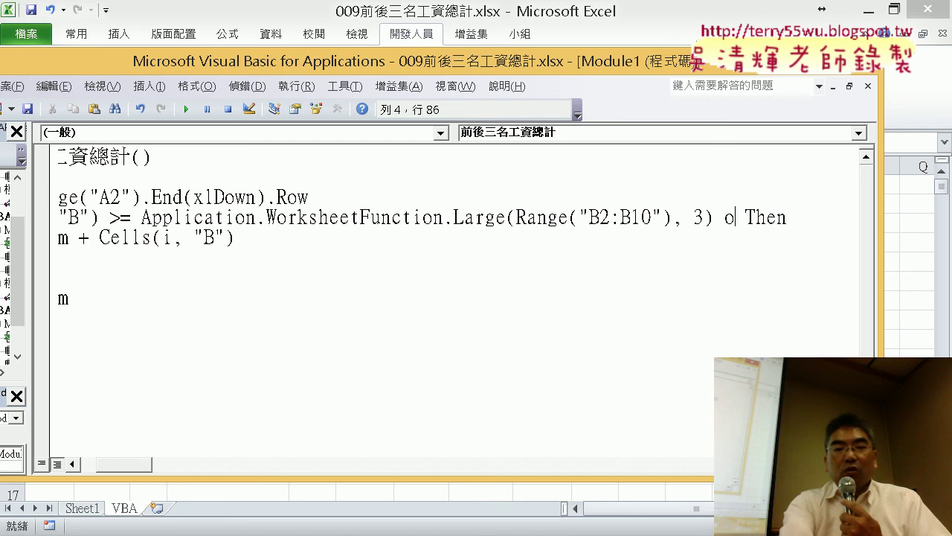
text(r)
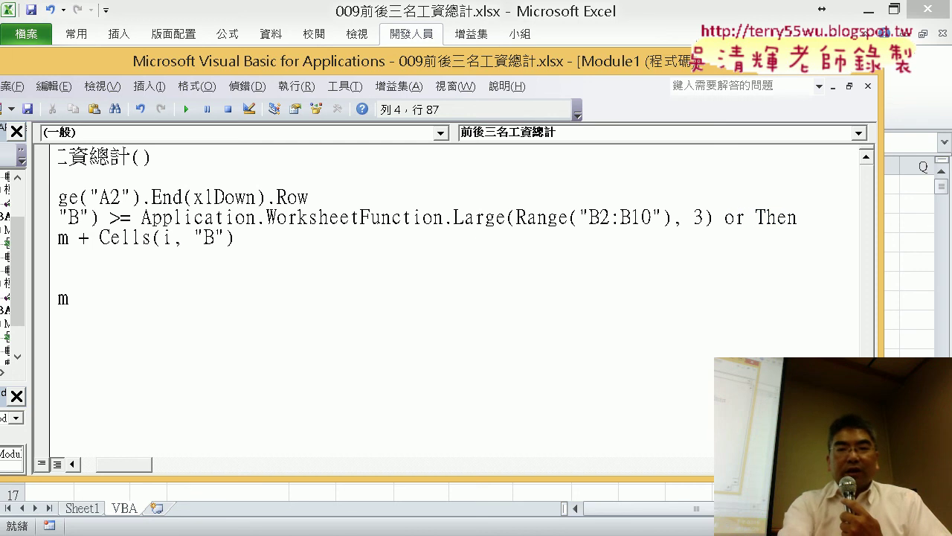
key(ctrl+z)
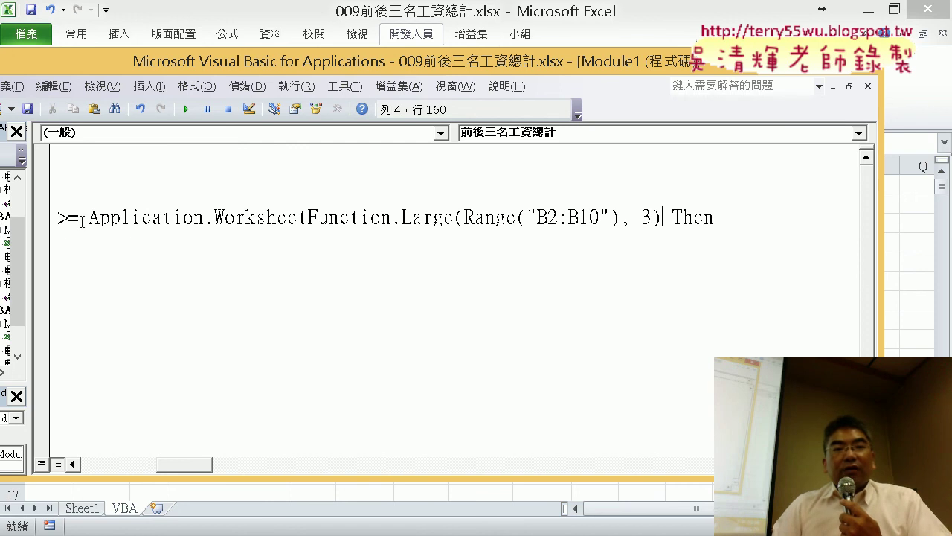
Step: Turn the second comparison into a < test using small instead of Large
drag(67, 217, 63, 218)
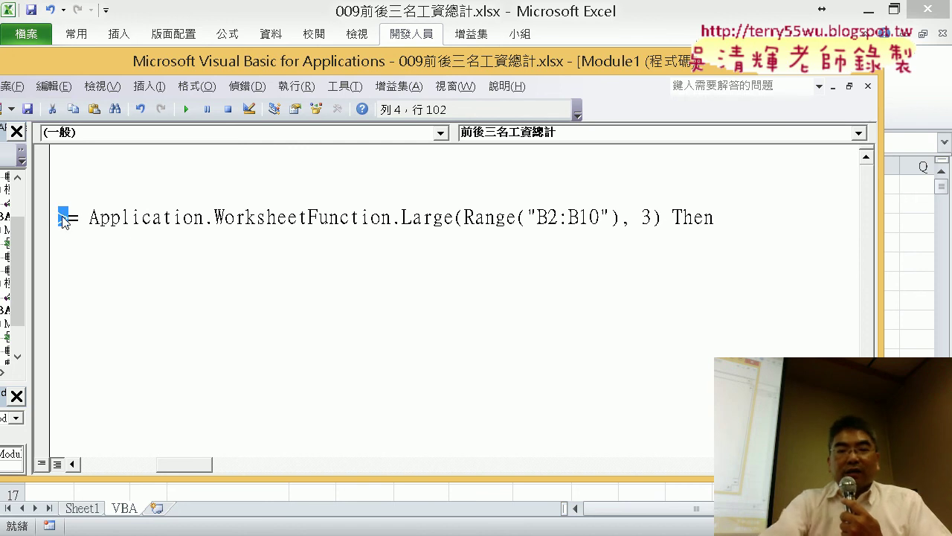
text(<)
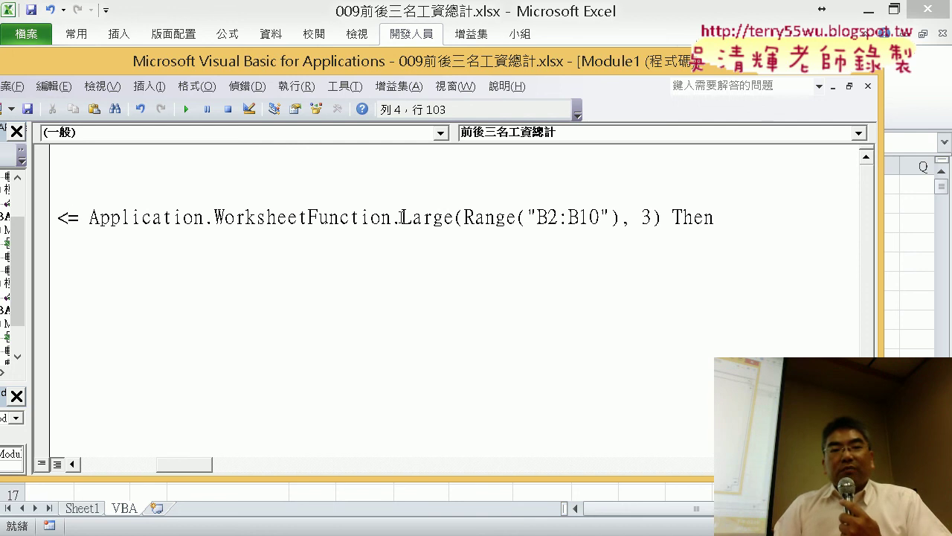
drag(401, 217, 453, 219)
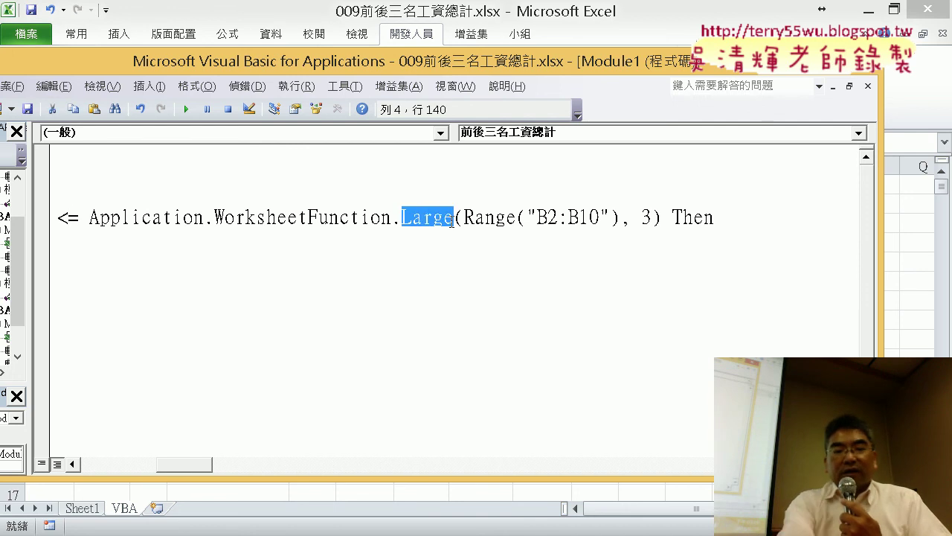
text(s)
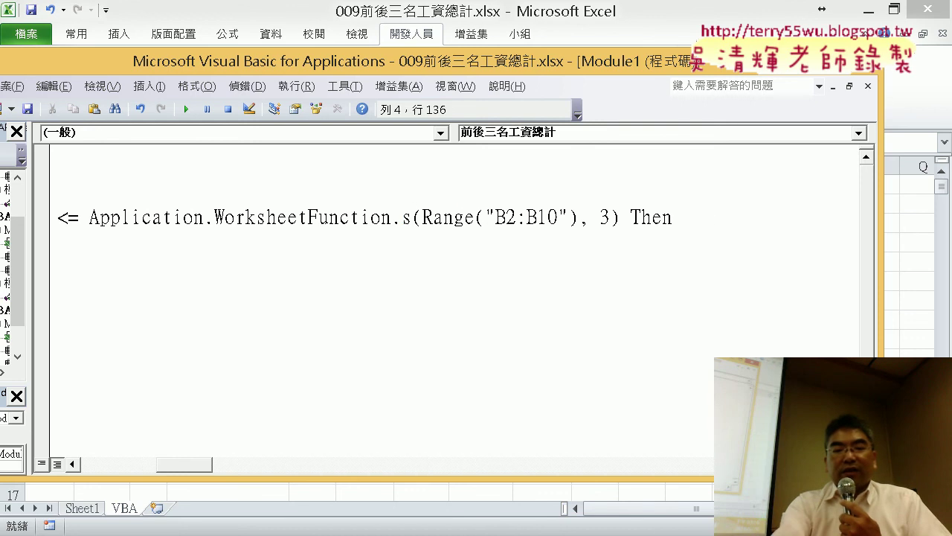
text(m)
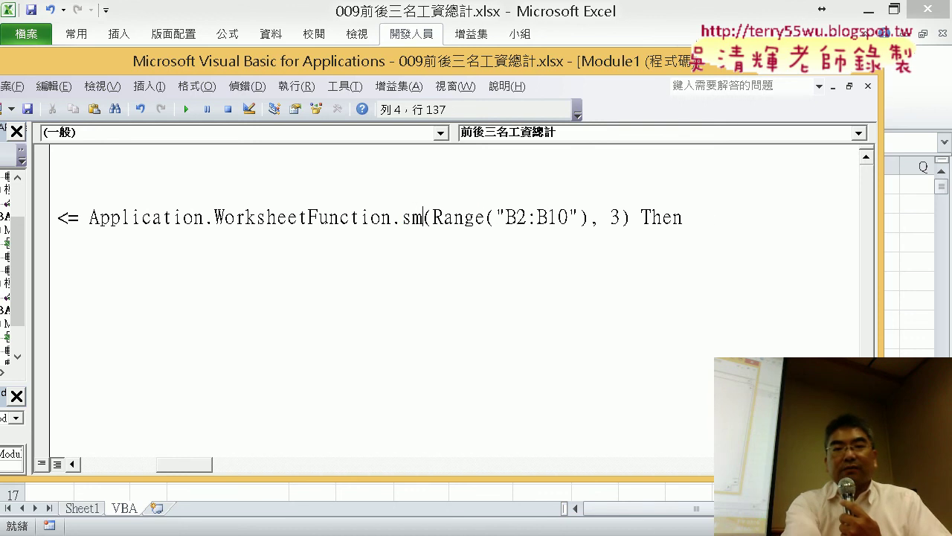
text(al)
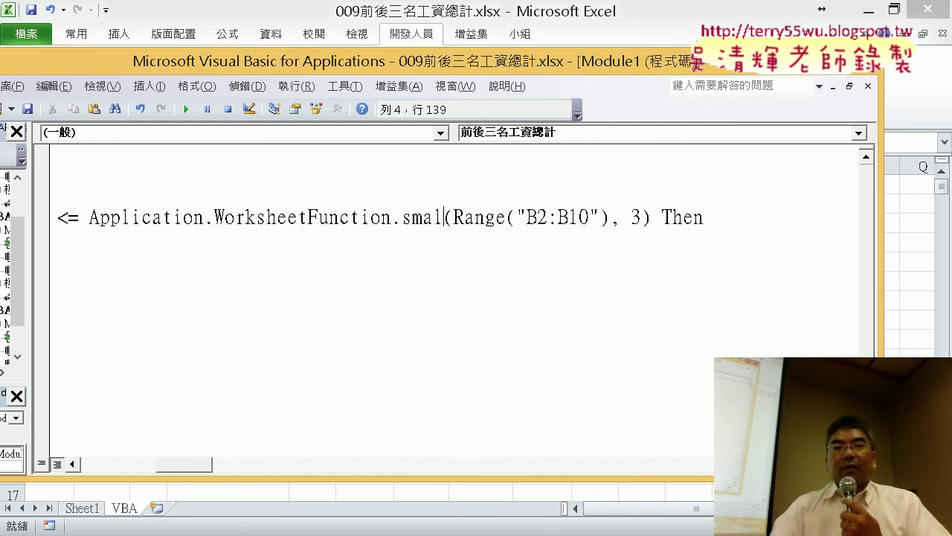
text(l)
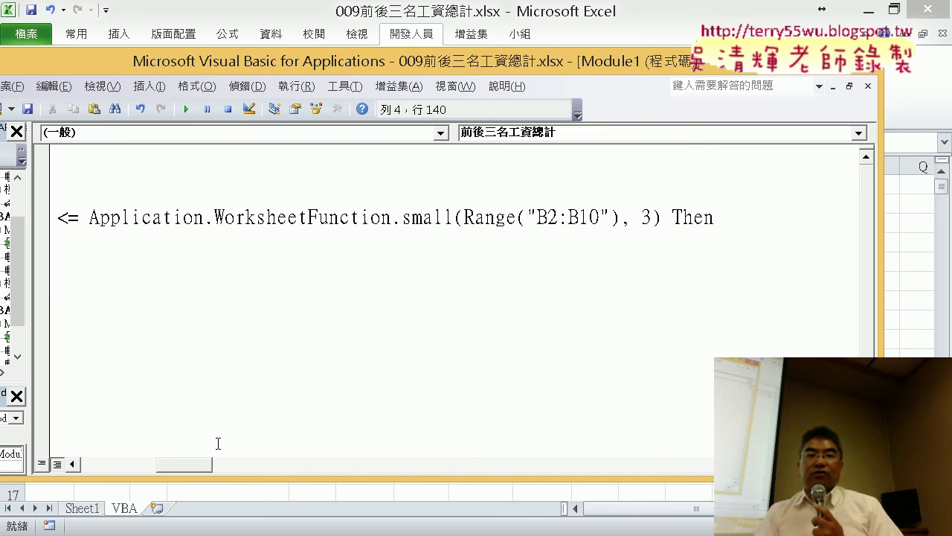
key(ctrl+z)
click(240, 406)
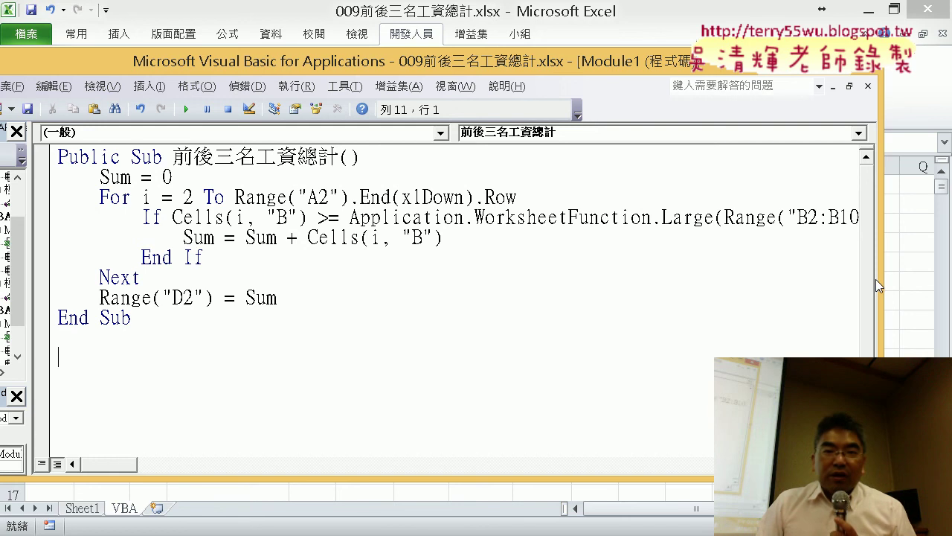
Step: Set the VBA editor's code font size to 14 under Options > Editor Format
drag(876, 279, 908, 279)
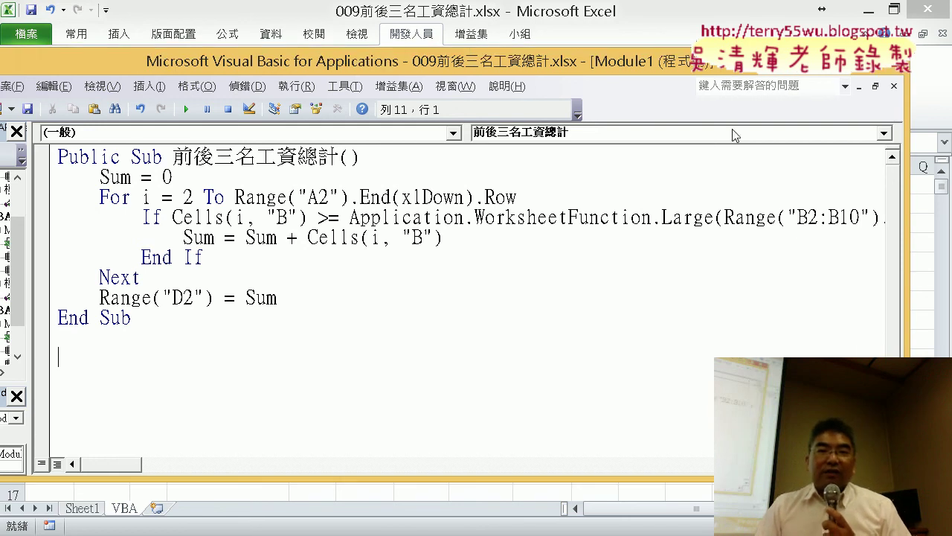
drag(593, 64, 557, 65)
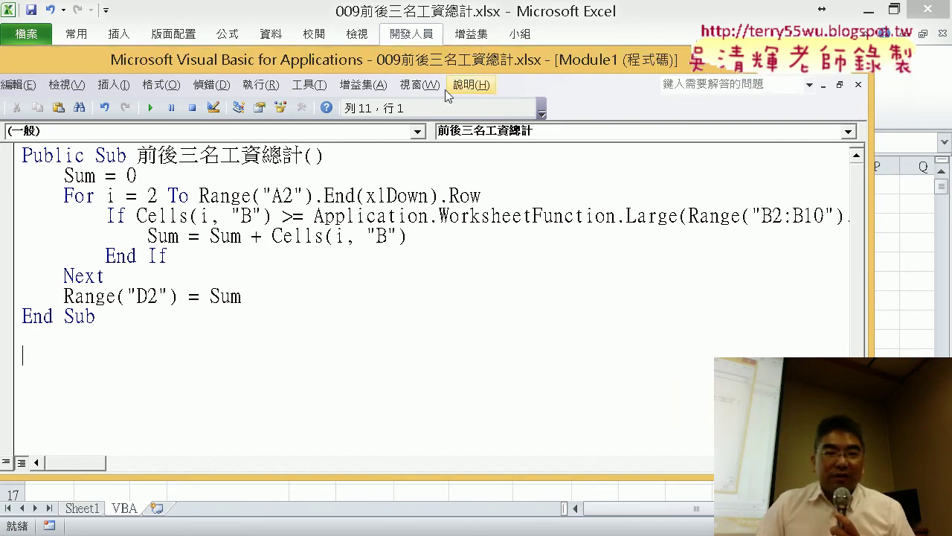
click(309, 84)
click(331, 165)
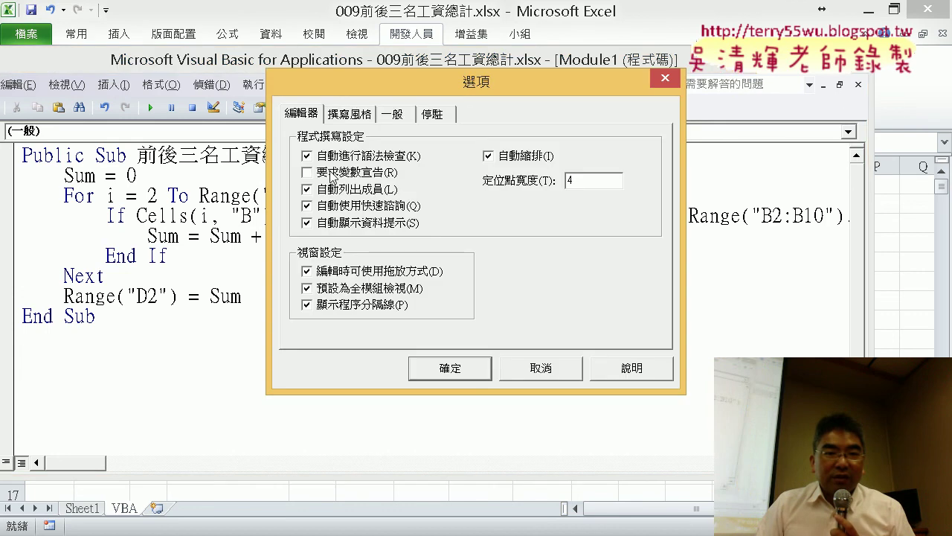
click(354, 111)
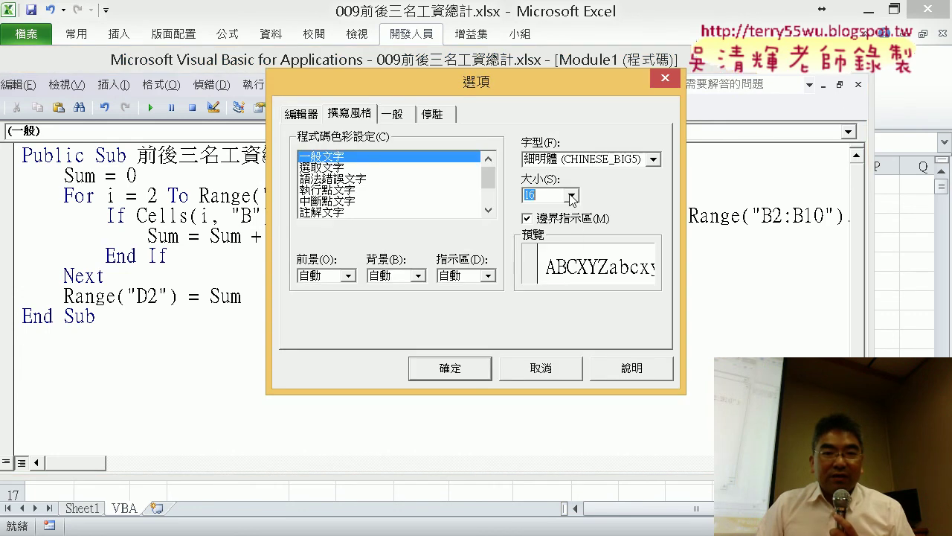
click(572, 196)
click(554, 216)
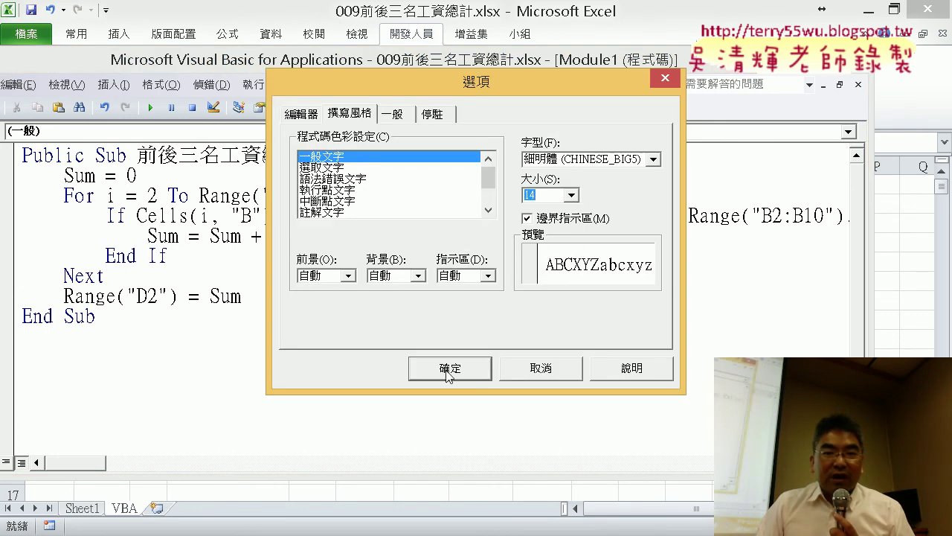
click(449, 370)
Step: Type an underscore after Or on line 4 to start a line continuation
click(794, 205)
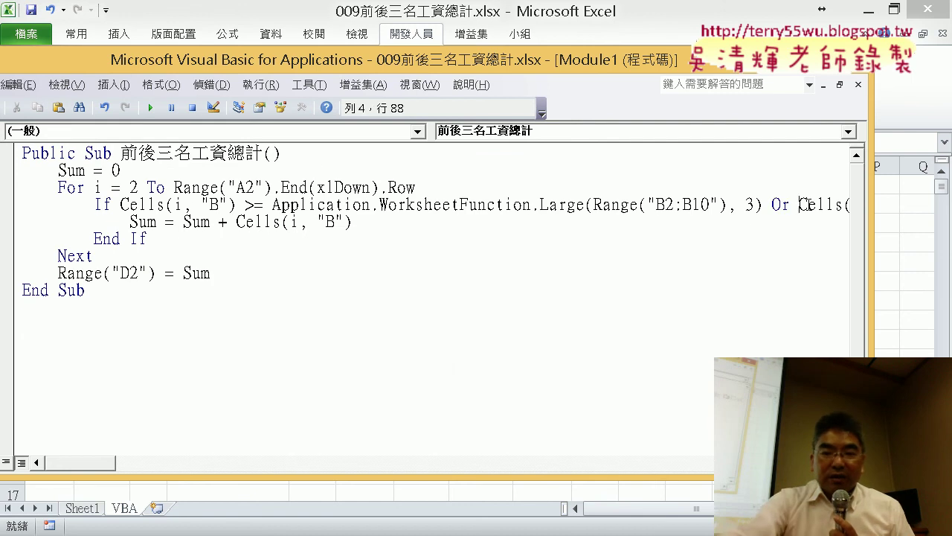
text(_)
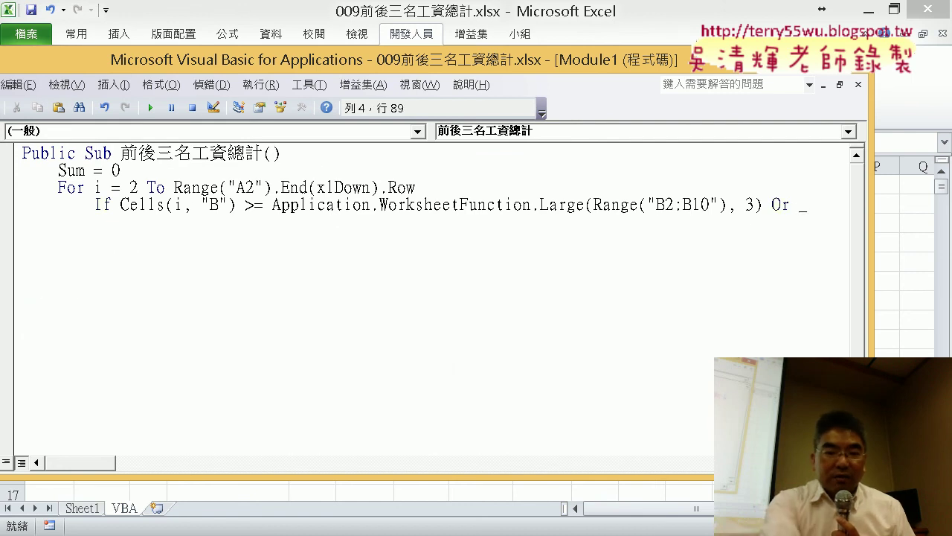
key(ctrl+shift+End)
Step: Wrap the If condition after 'Or _' onto a new Tab-indented line holding the Small comparison
click(808, 205)
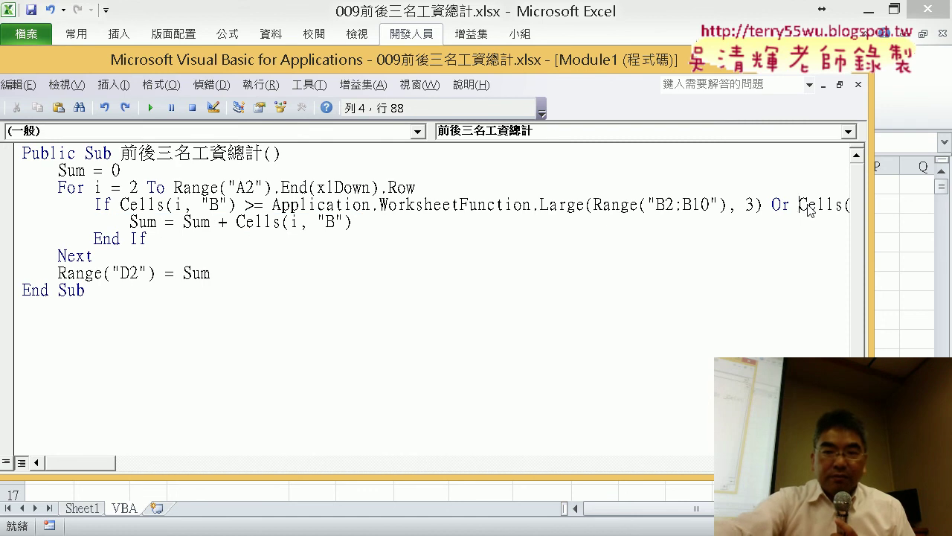
text(_)
key(Return)
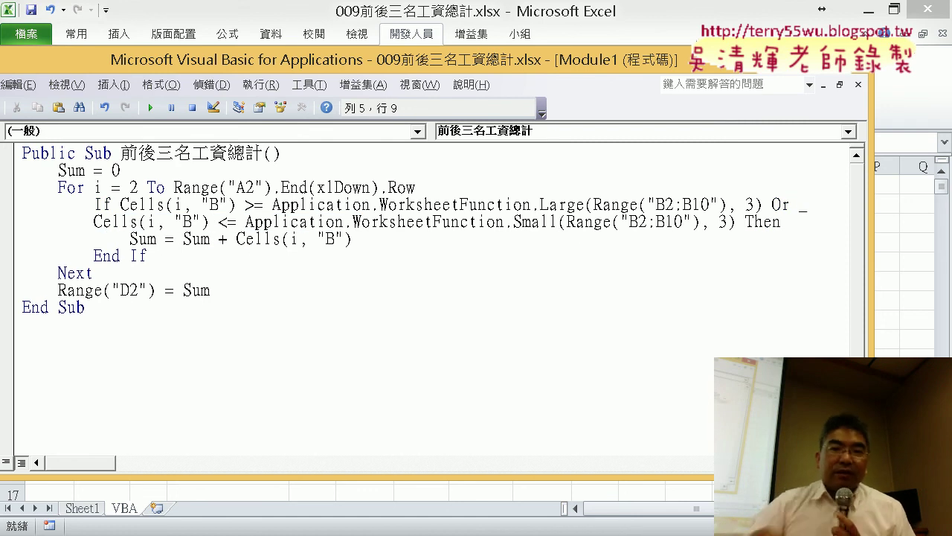
key(Tab)
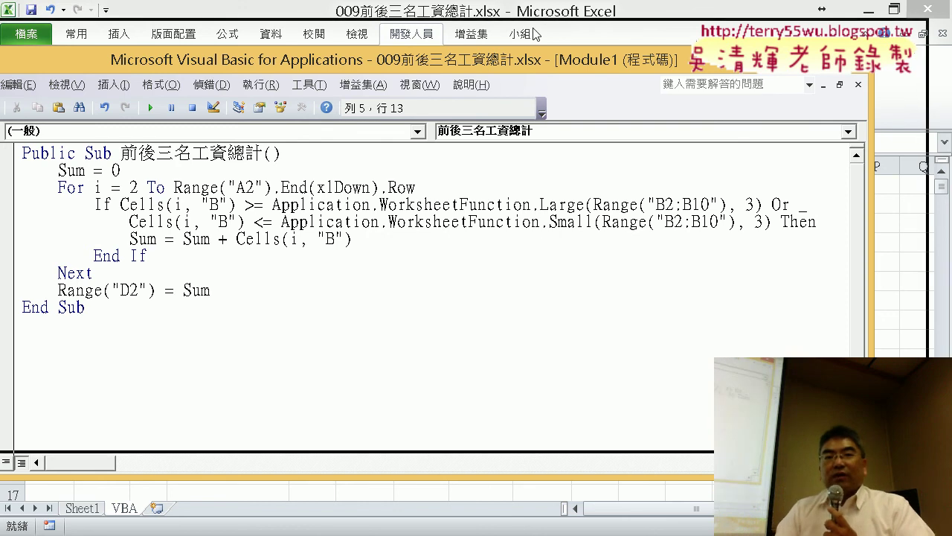
drag(485, 69, 539, 41)
click(591, 238)
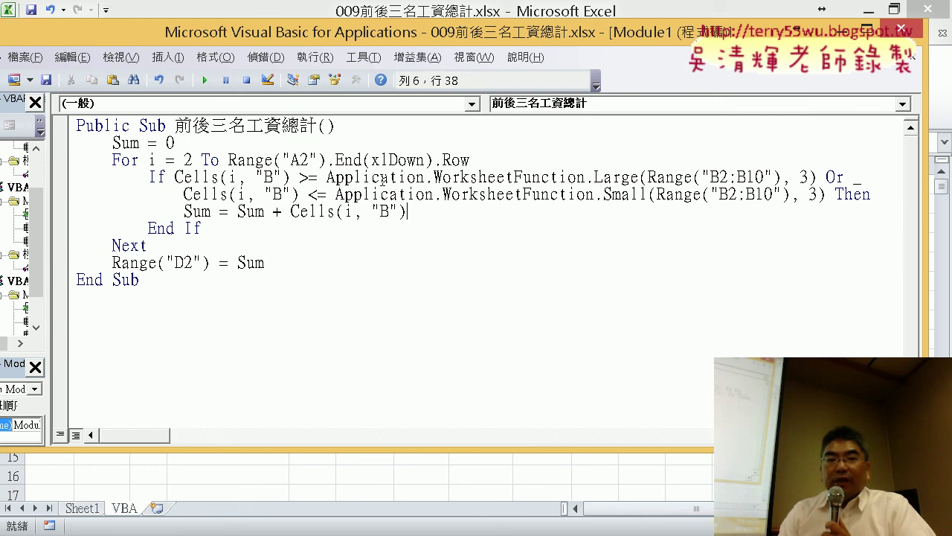
drag(327, 177, 642, 180)
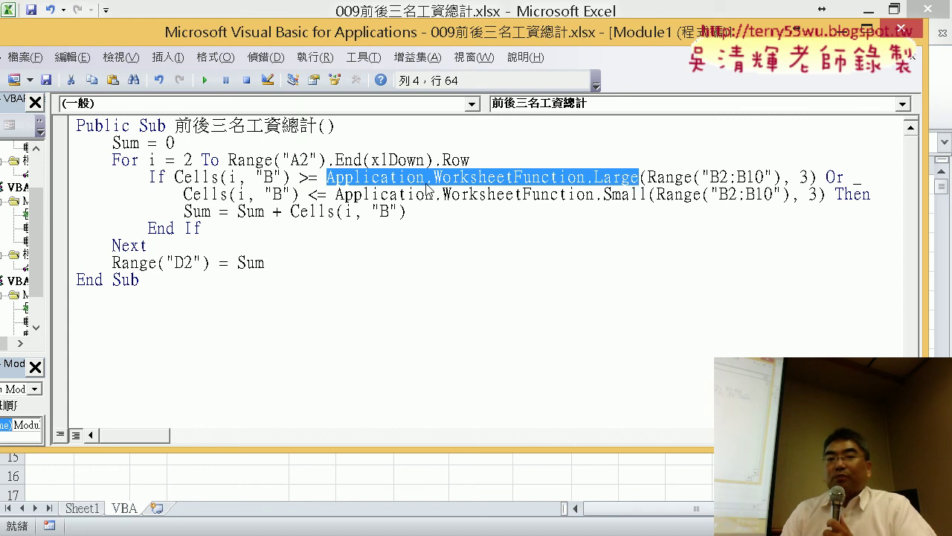
key(Left)
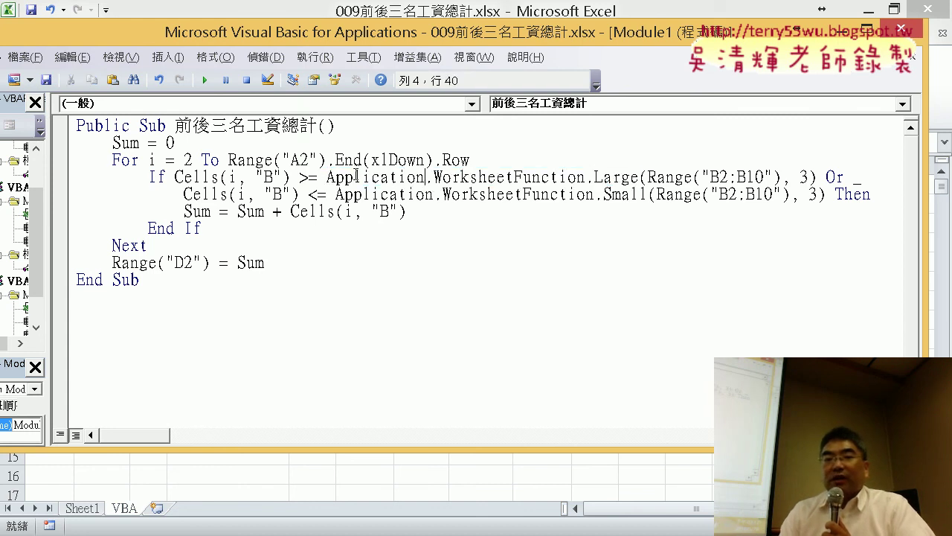
drag(328, 176, 452, 177)
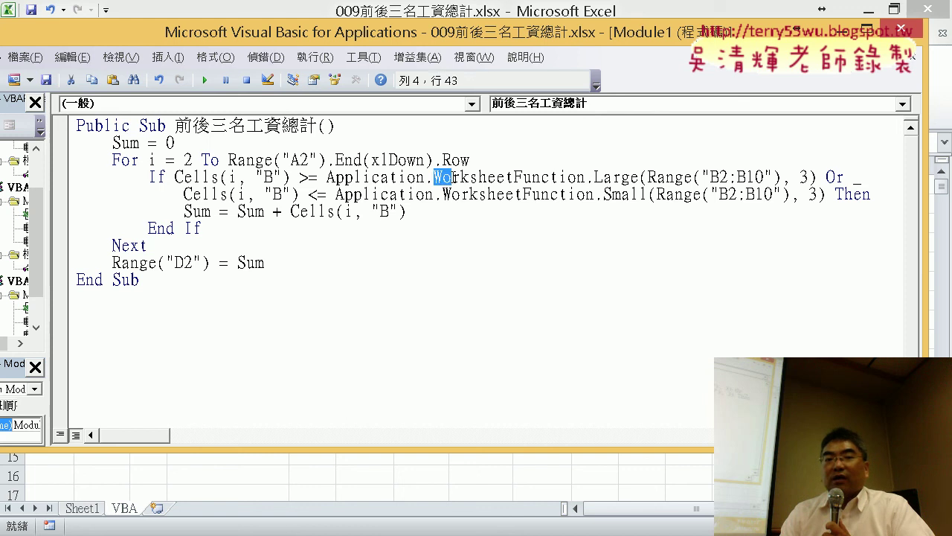
drag(595, 177, 586, 177)
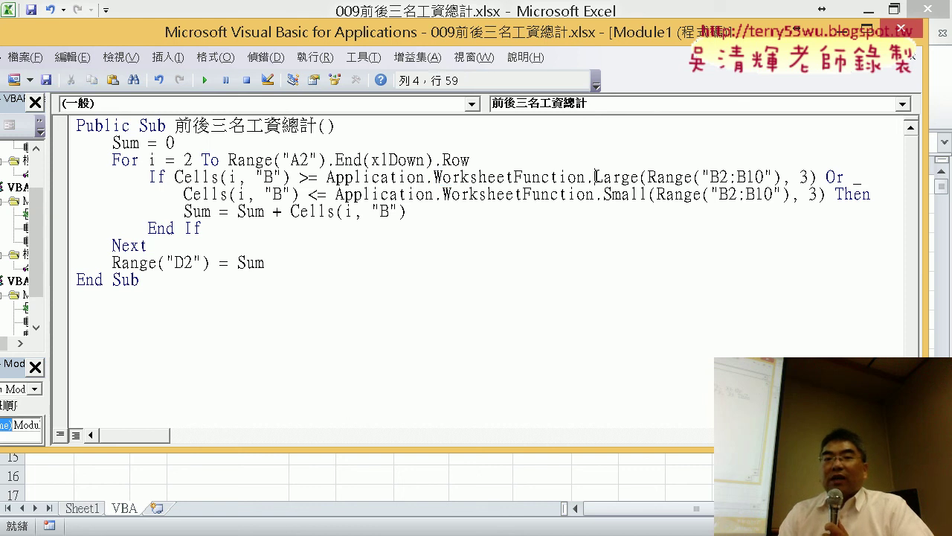
drag(648, 177, 781, 177)
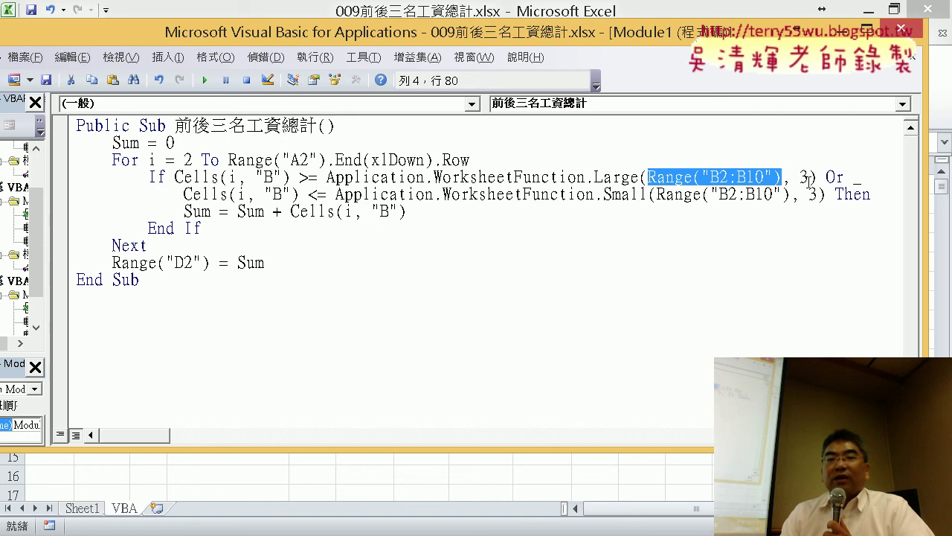
mouse_move(817, 178)
mouse_down()
mouse_move(309, 177)
mouse_move(324, 178)
mouse_up()
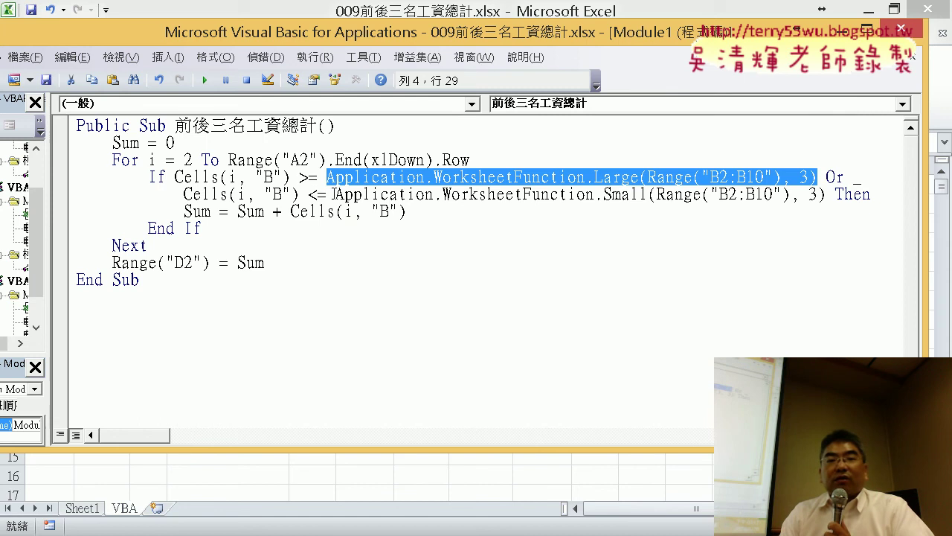
drag(608, 195, 650, 195)
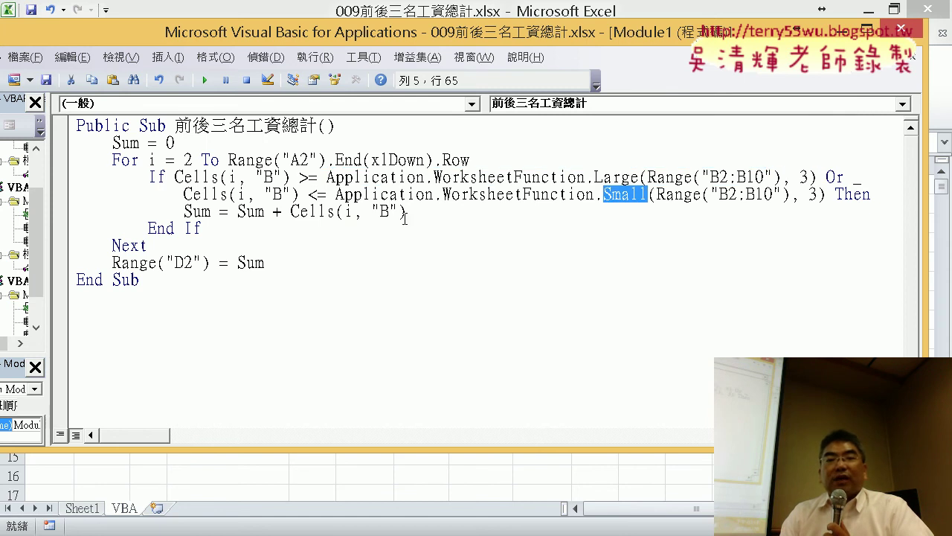
drag(415, 209, 237, 212)
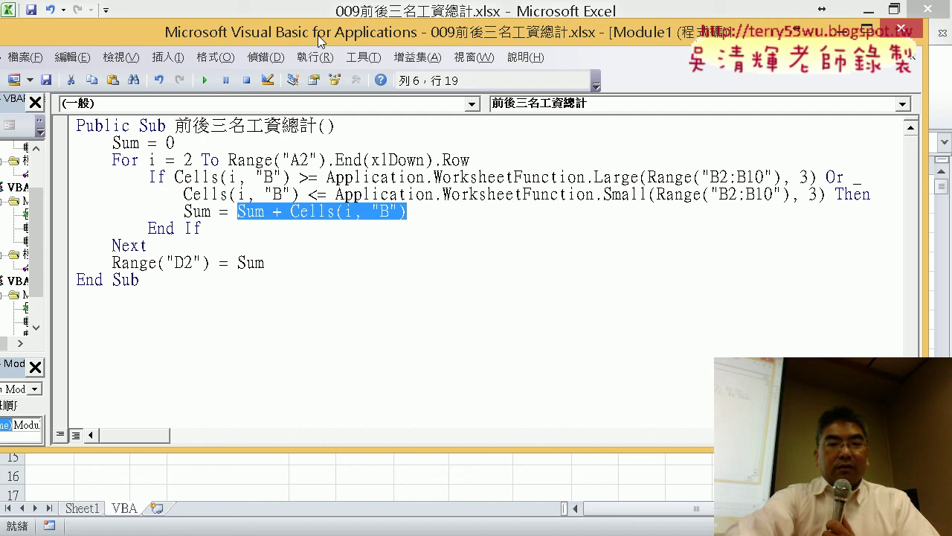
click(230, 160)
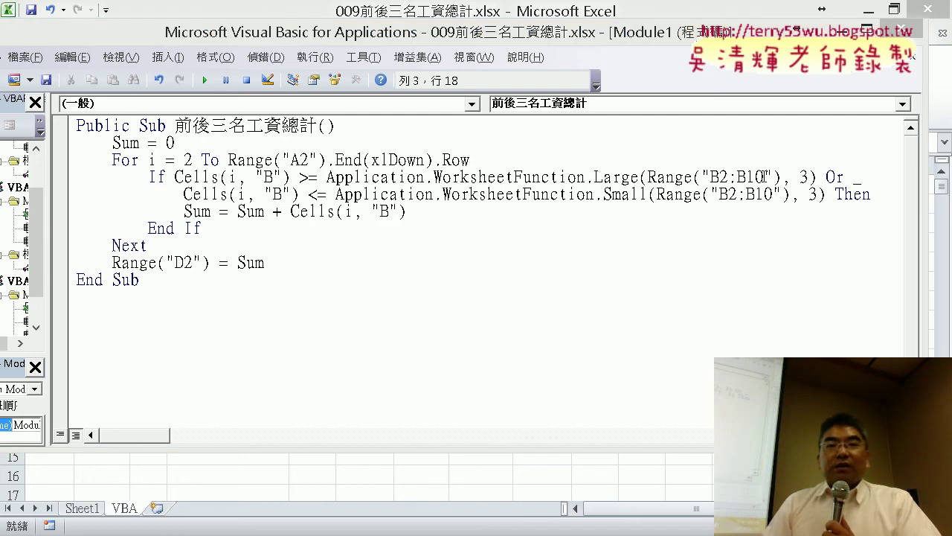
drag(764, 176, 747, 176)
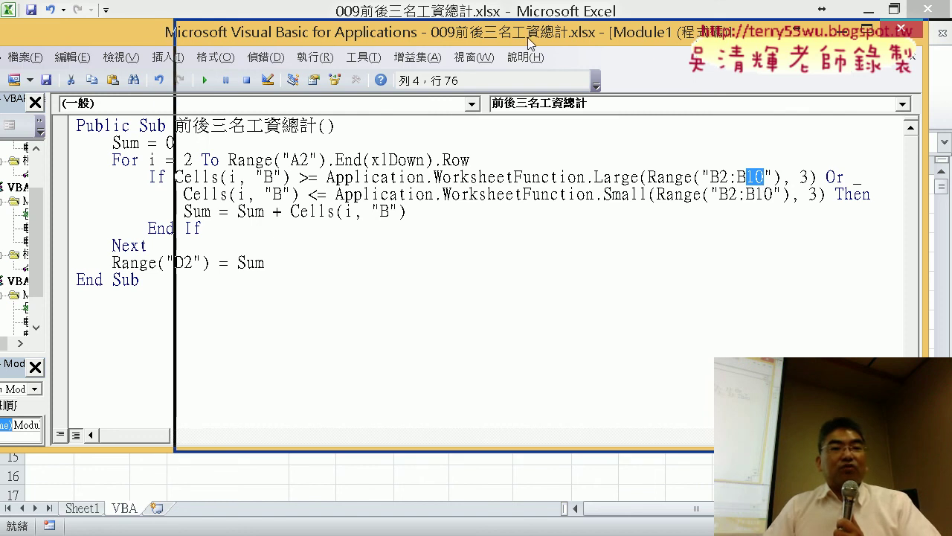
Step: Insert a new line 'r=' below Sum = 0 and dismiss the compile error
drag(332, 39, 527, 37)
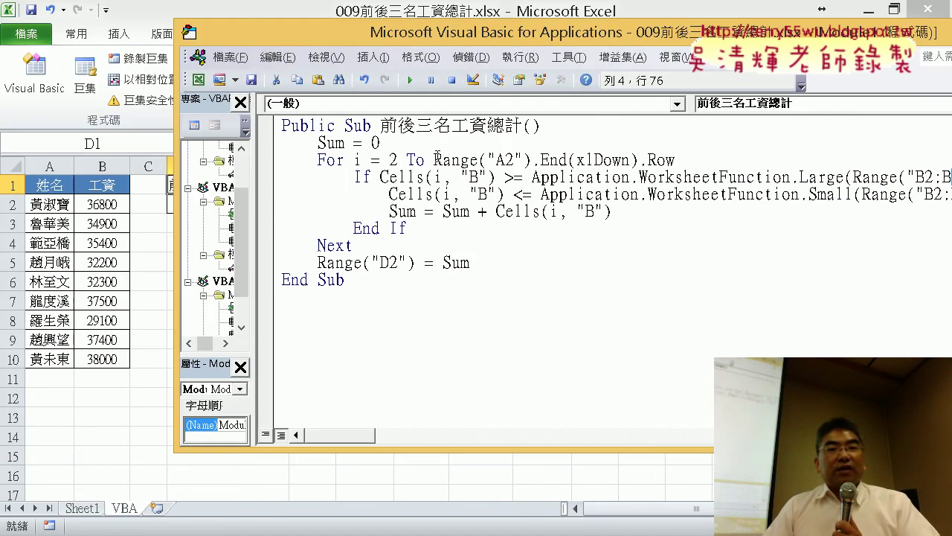
drag(435, 159, 676, 161)
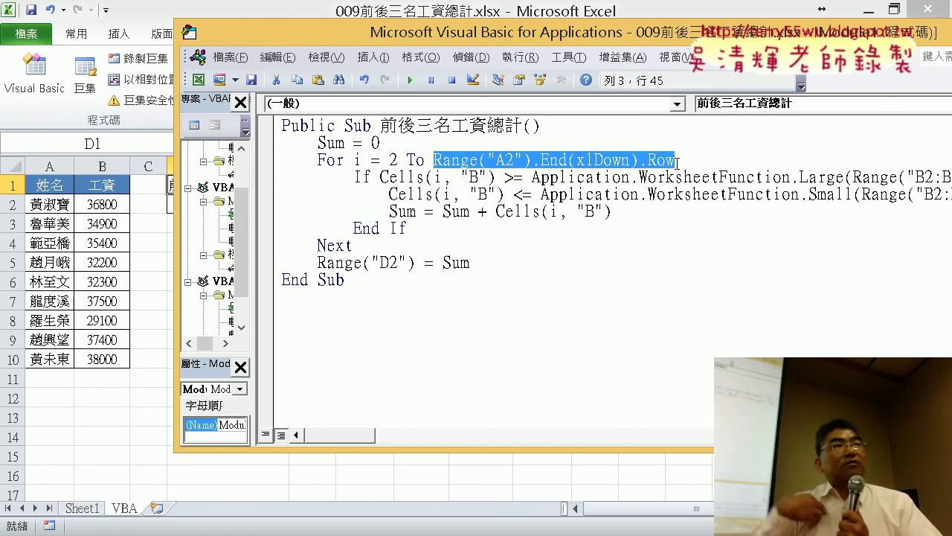
click(436, 142)
key(Return)
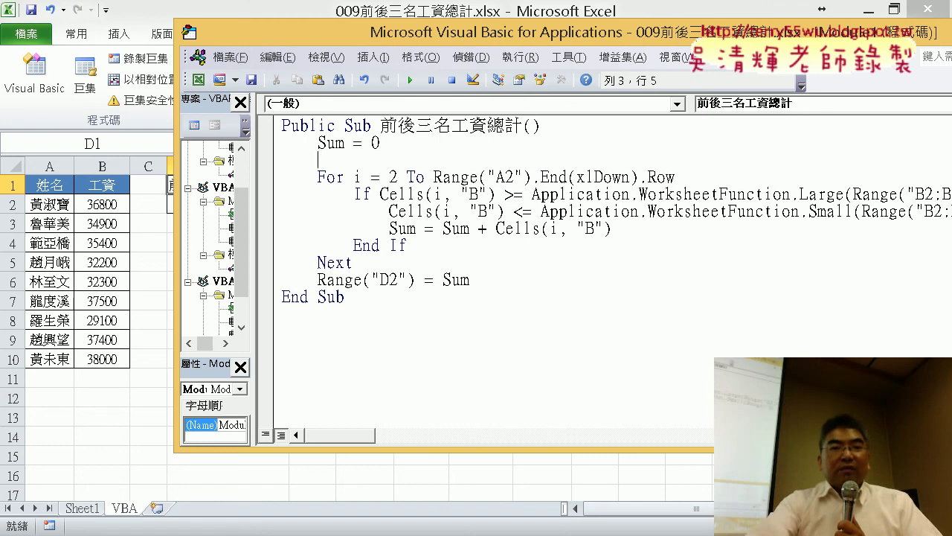
text(r)
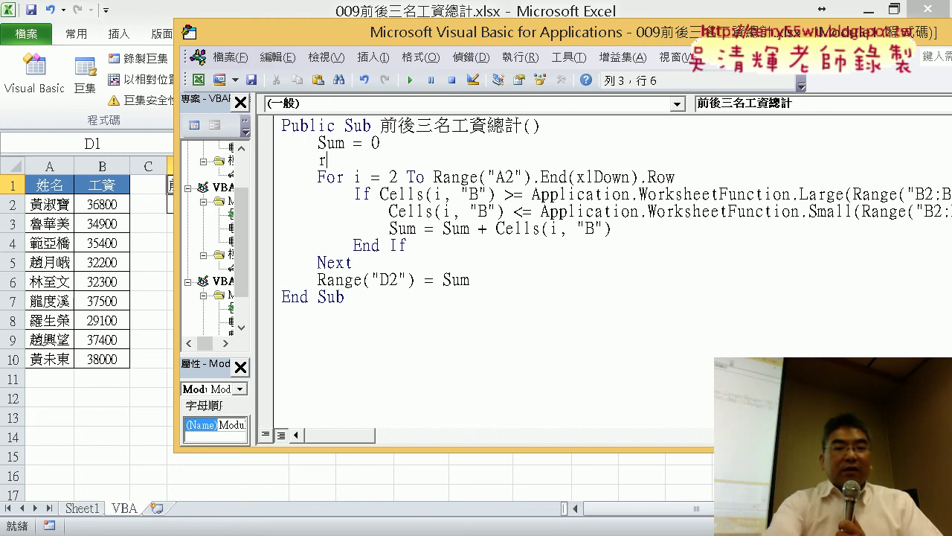
text(=)
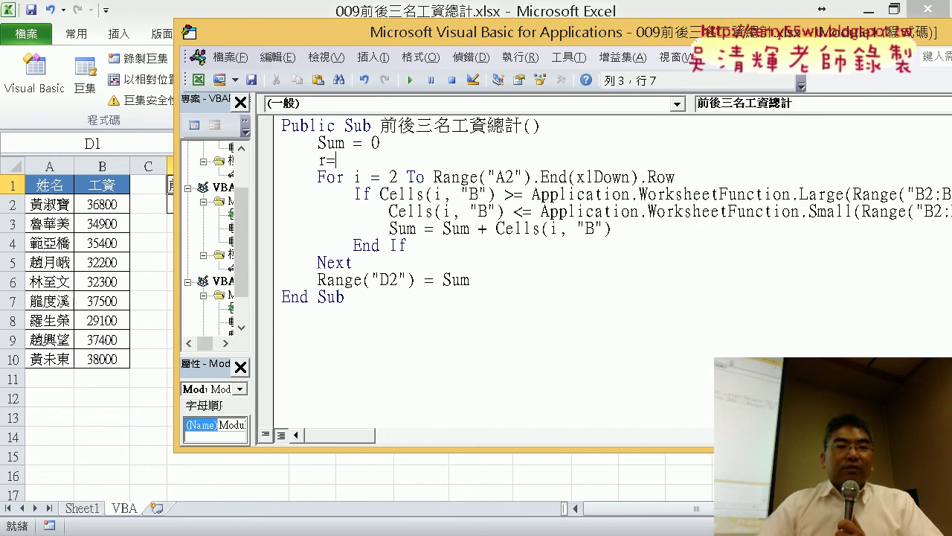
key(Down)
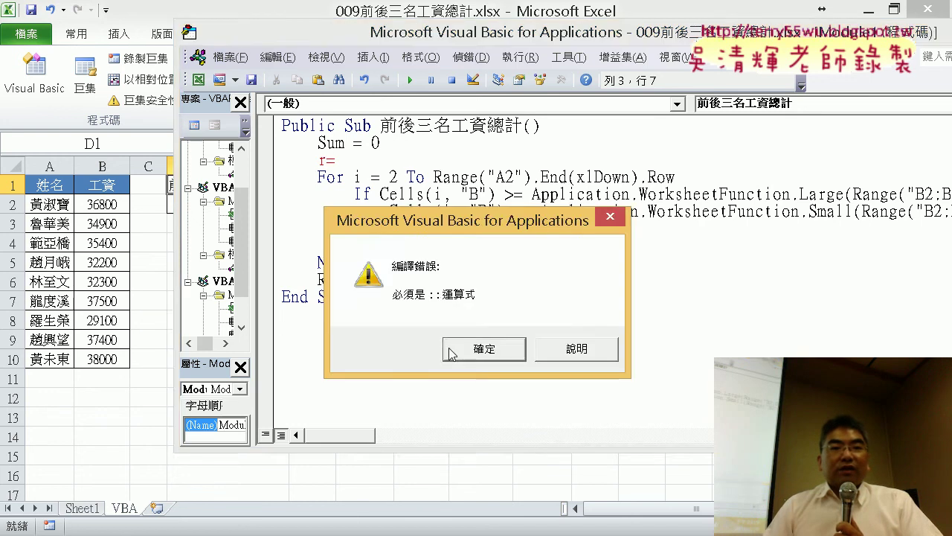
key(Return)
Step: Move Range("A2").End(xlDown).Row after r= and change the loop to For i = 2 To r
drag(434, 177, 676, 178)
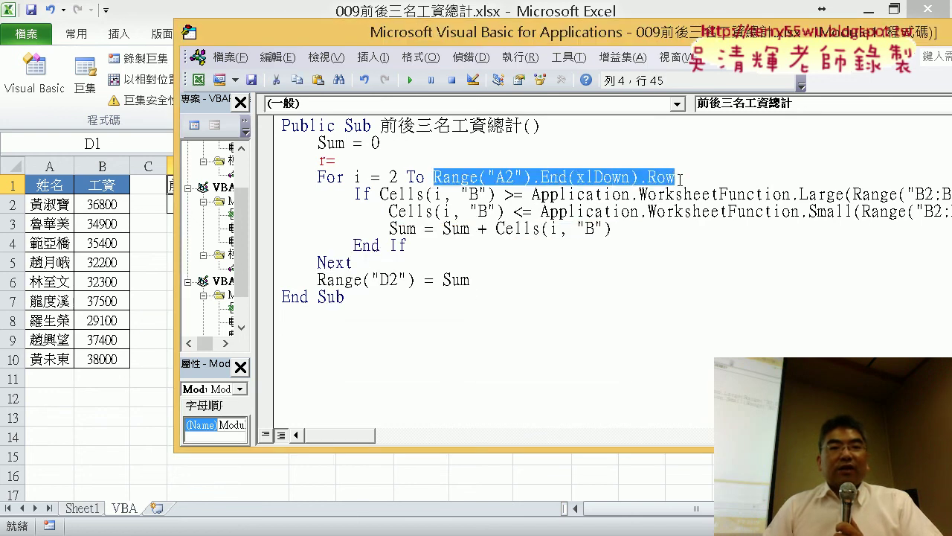
drag(459, 164, 465, 159)
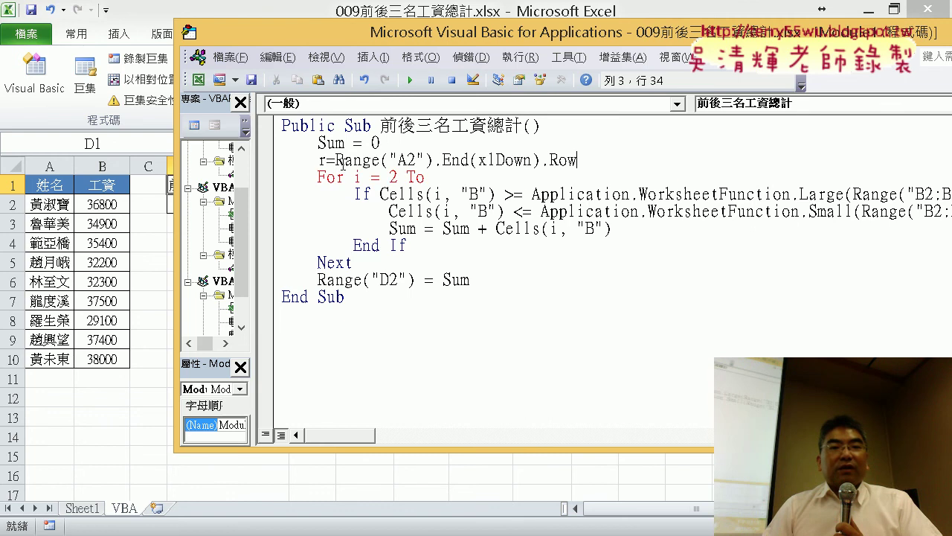
drag(336, 160, 577, 160)
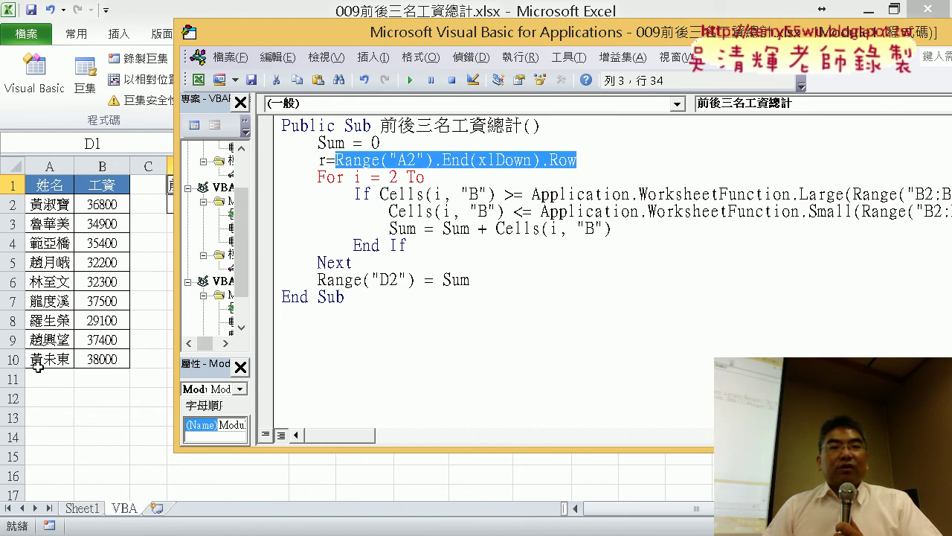
drag(327, 160, 318, 160)
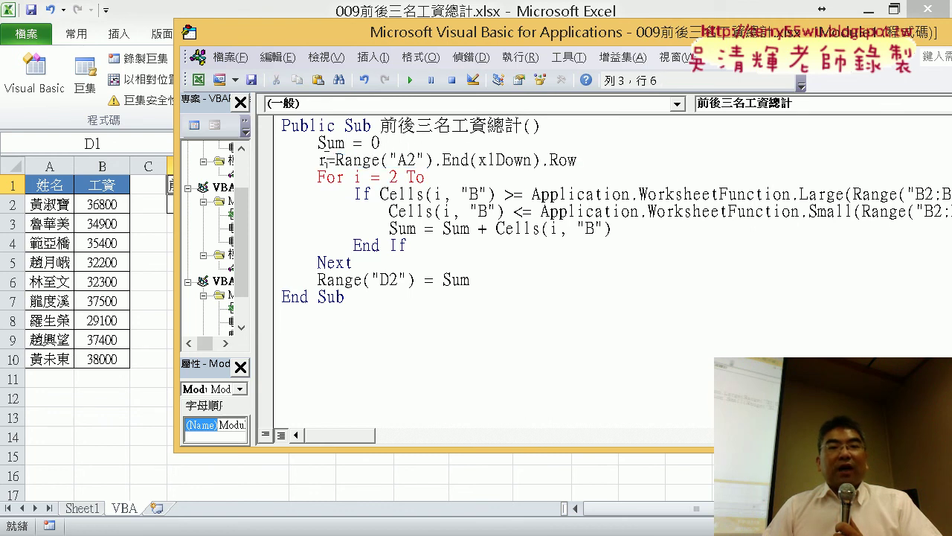
click(469, 179)
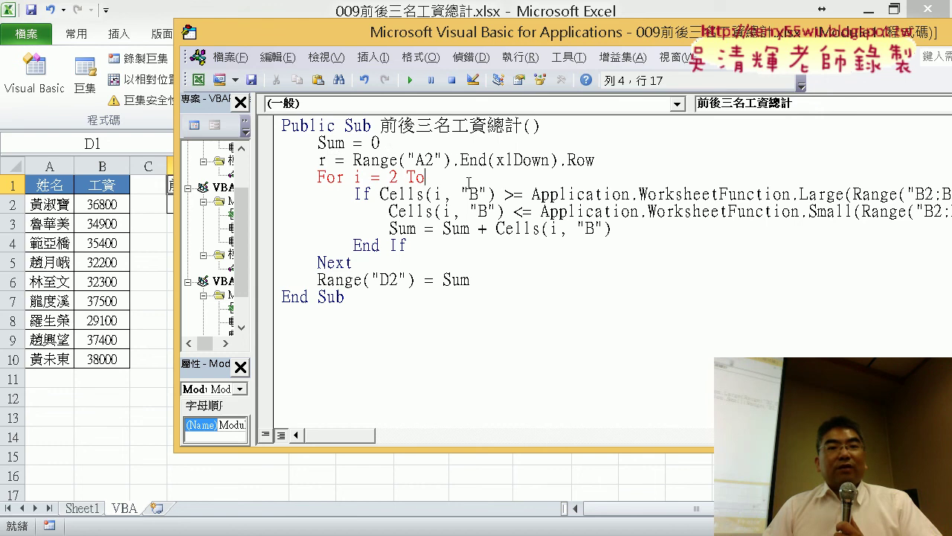
text( r)
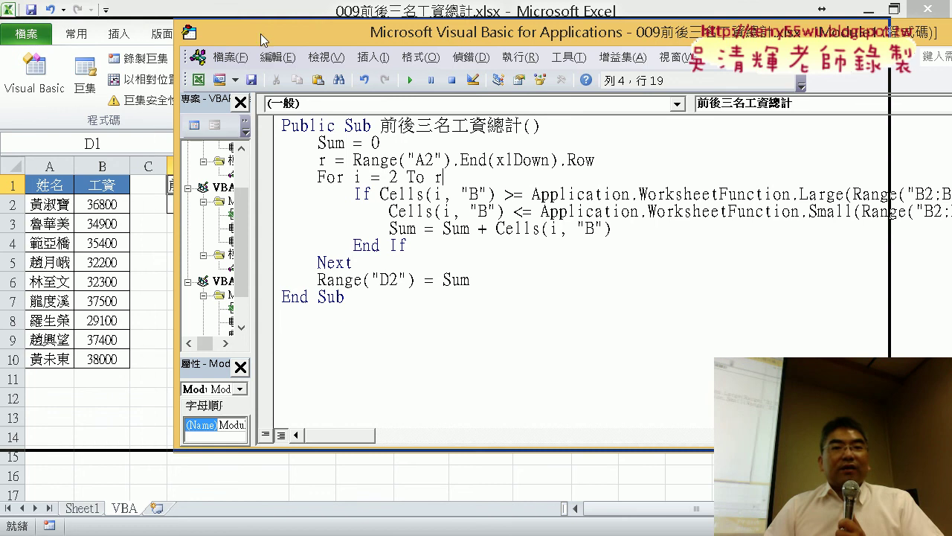
drag(260, 33, 0, 33)
Step: Replace the fixed 10 with & r in both Large and Small ranges, giving "B2:B" & r
drag(692, 195, 711, 195)
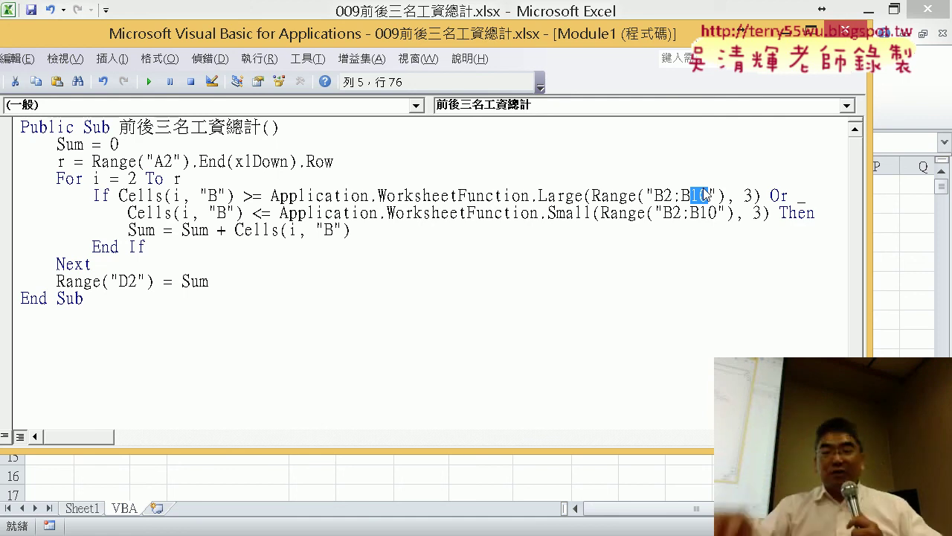
key(Delete)
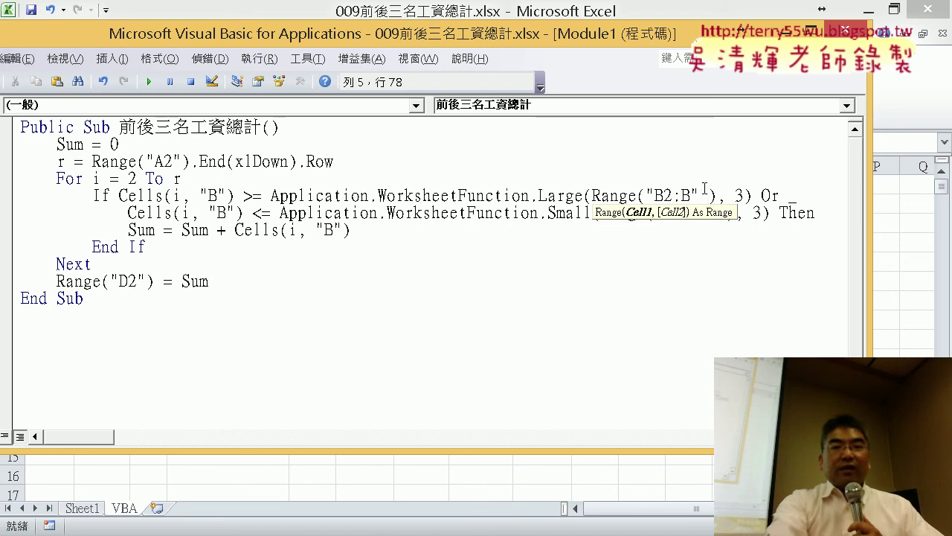
text(& r)
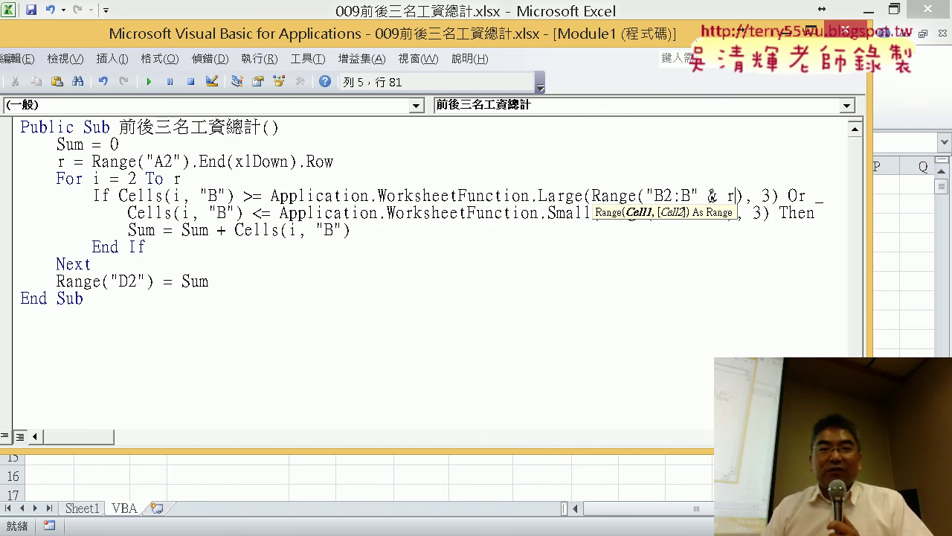
click(707, 231)
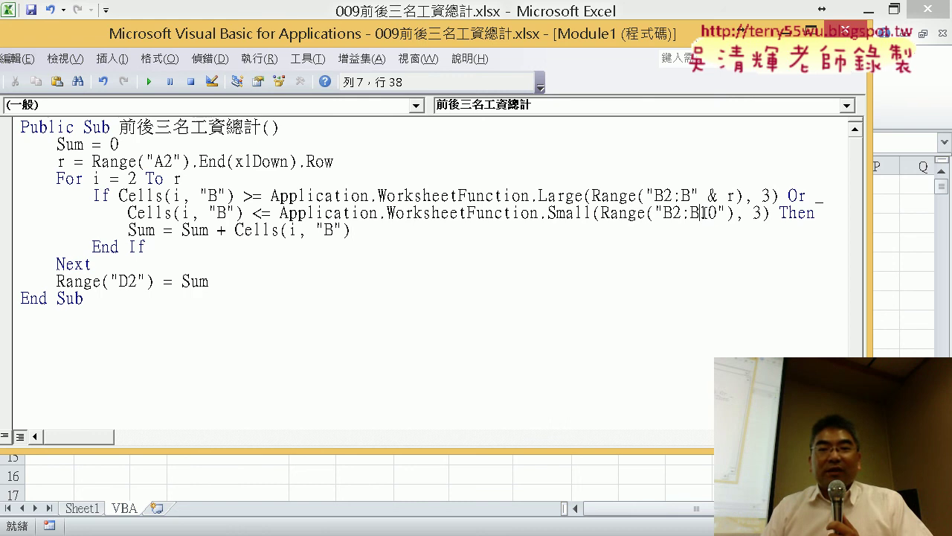
drag(702, 214, 717, 214)
key(Delete)
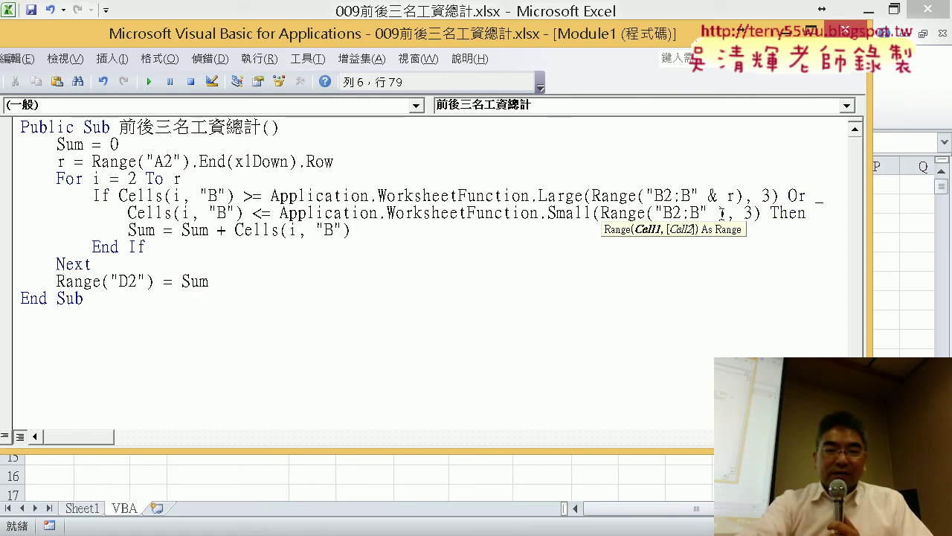
text(& )
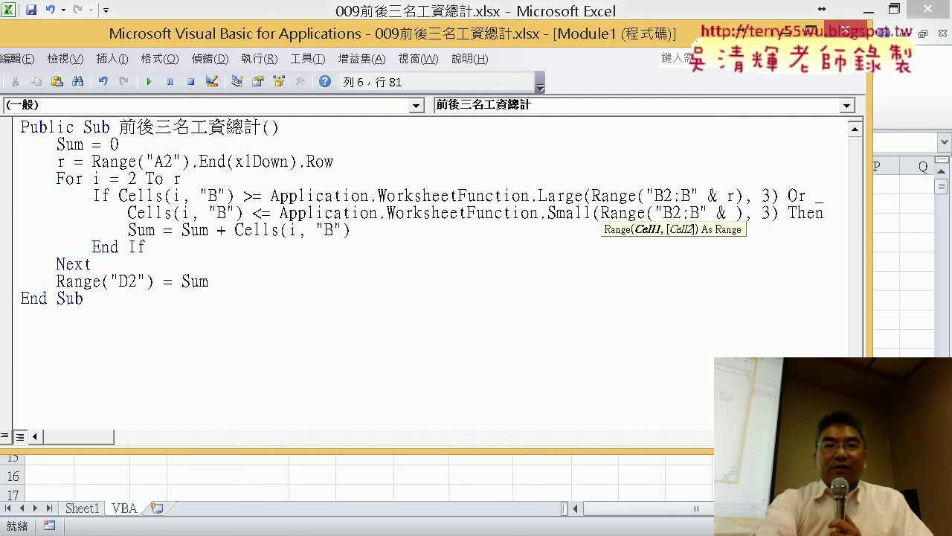
text(r)
click(21, 349)
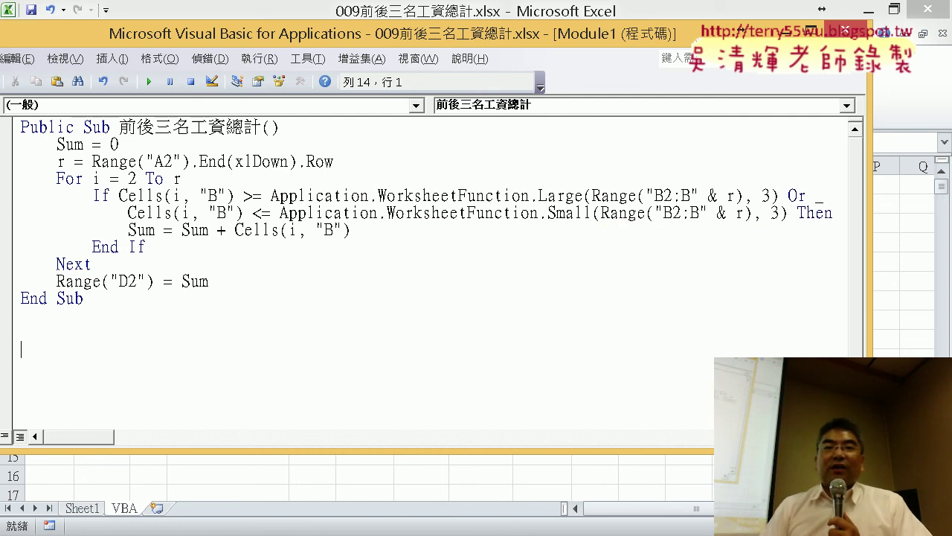
mouse_move(744, 217)
mouse_down()
mouse_move(716, 213)
mouse_move(708, 197)
mouse_up()
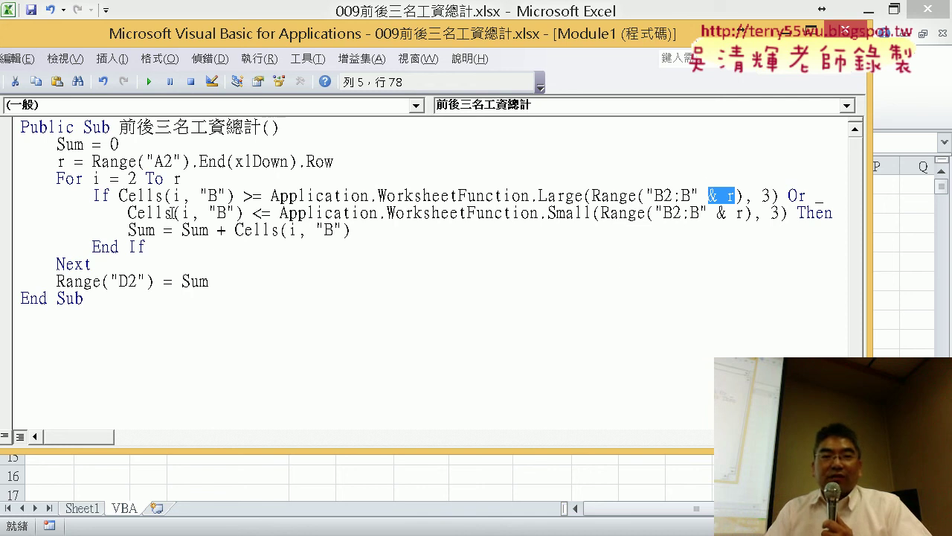
Step: Switch to the PowerPoint lecture and show slide 100 on the 苗栗 and 宜蘭 totals
click(172, 244)
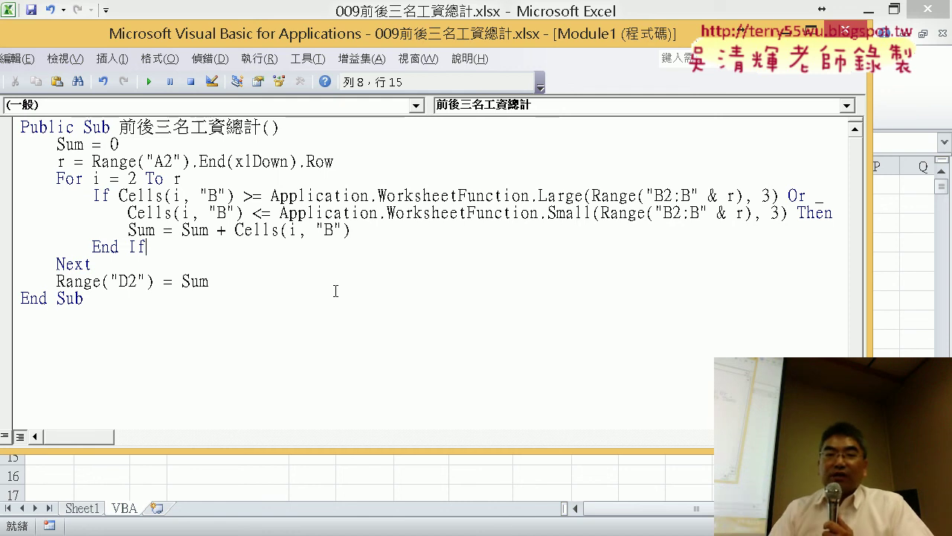
mouse_move(429, 525)
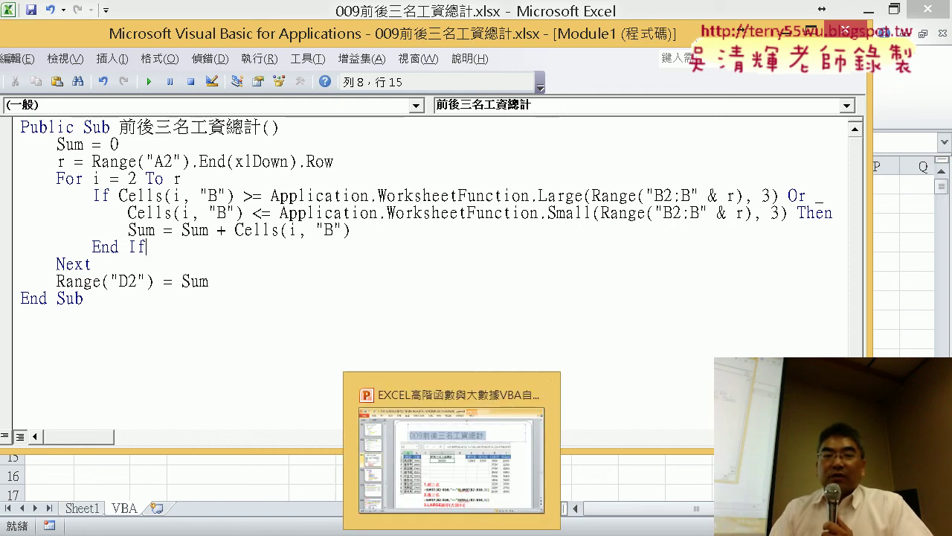
click(463, 485)
scroll(459, 464, up, 3)
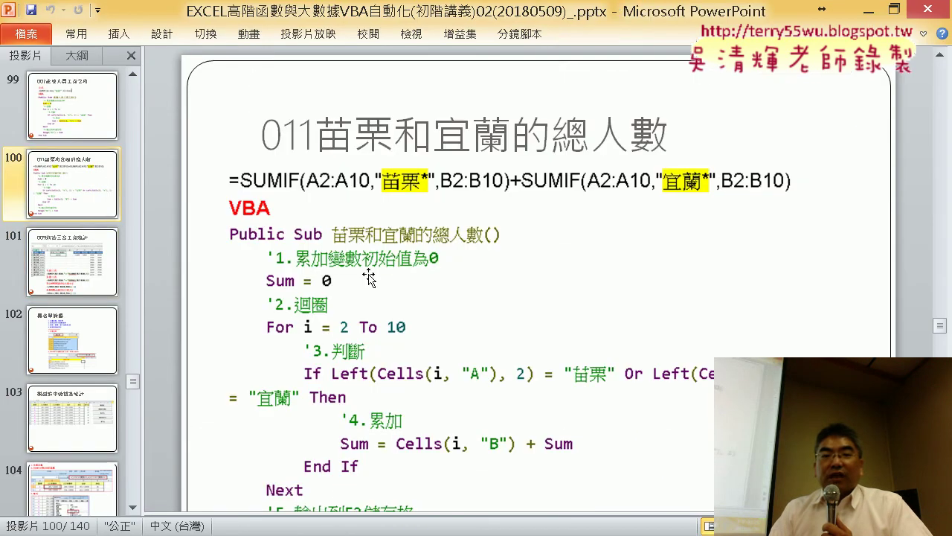
scroll(348, 275, down, 1)
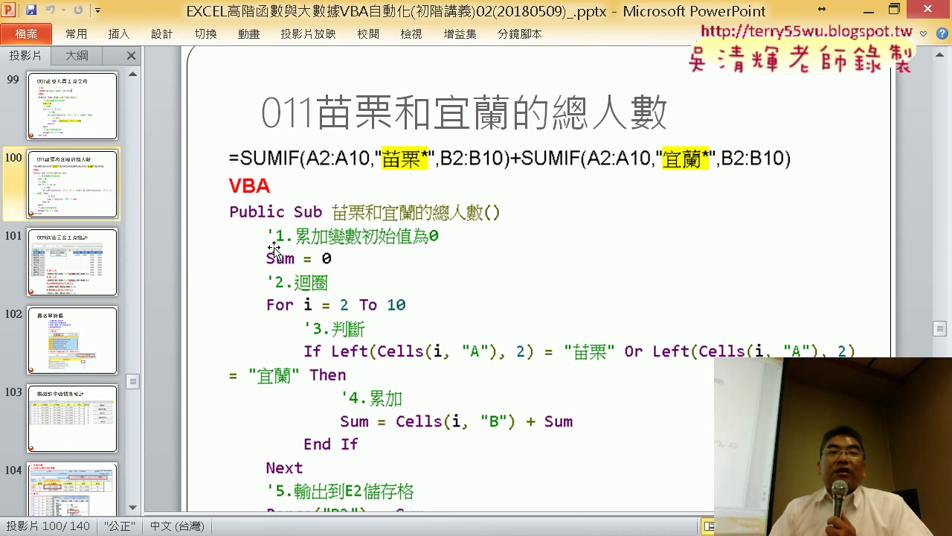
scroll(274, 251, down, 1)
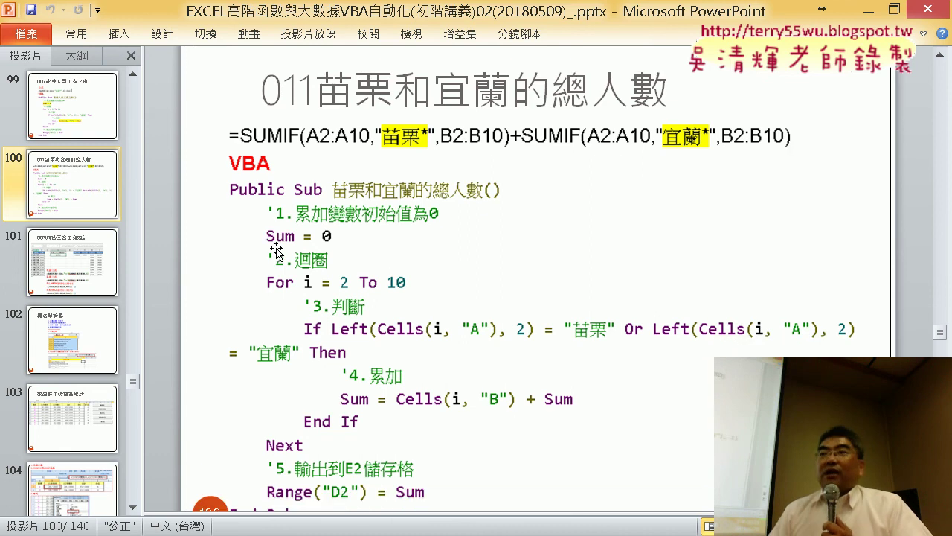